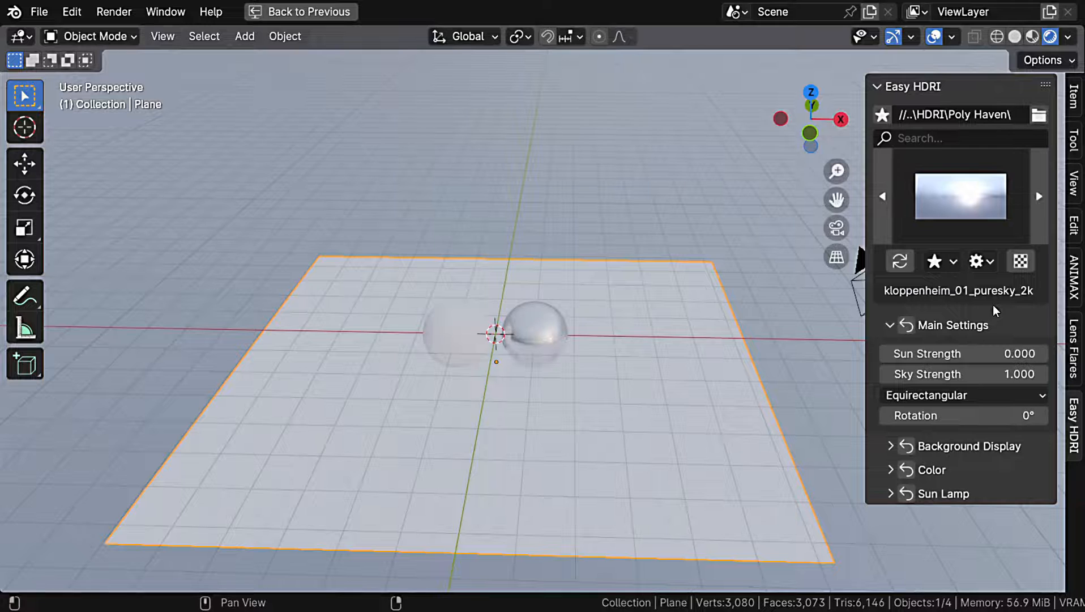
Load the green_point_park_2k HDRI as the world environment, and replace it with georgentor_2k
{"action": "middle_click_drag", "start_coordinate": [854, 206], "coordinate": [972, 192]}
{"action": "left_click", "coordinate": [972, 193]}
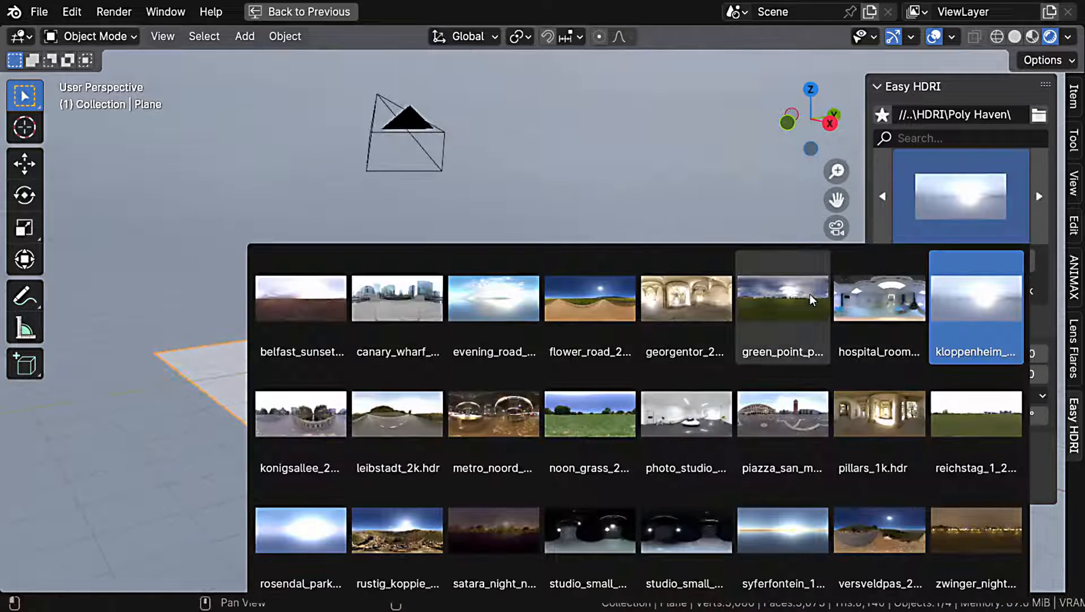
{"action": "left_click", "coordinate": [804, 297]}
{"action": "left_click", "coordinate": [911, 221]}
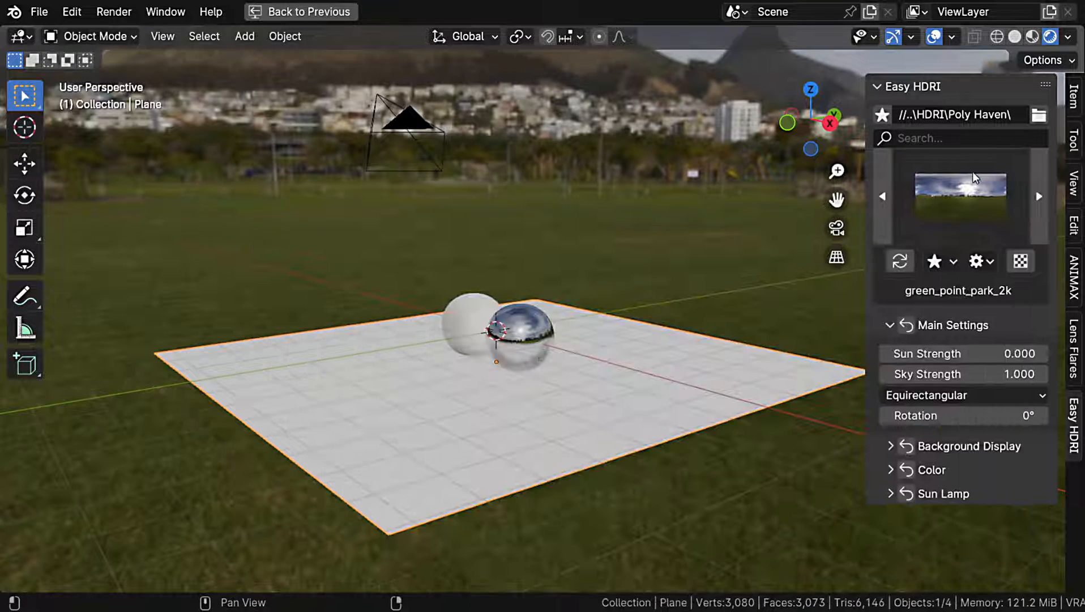
{"action": "left_click", "coordinate": [911, 221]}
{"action": "left_click", "coordinate": [660, 306]}
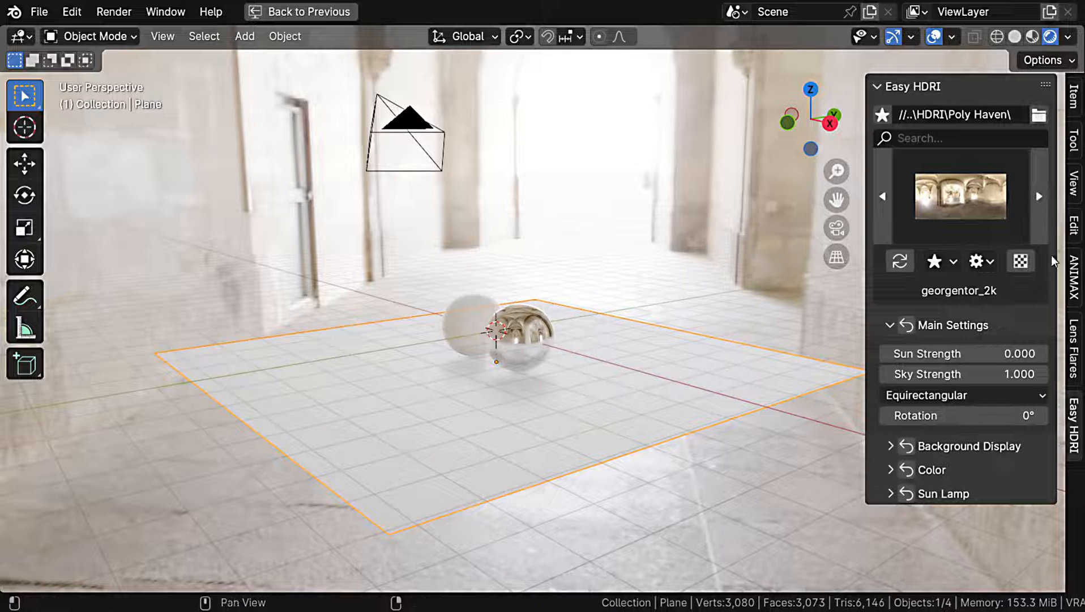
Advance through the following HDRIs in the library to konigsallee_2k and look around the lit scene
{"action": "left_click", "coordinate": [1043, 215]}
{"action": "left_click", "coordinate": [1043, 215]}
{"action": "left_click", "coordinate": [1043, 215]}
{"action": "left_click", "coordinate": [1043, 215]}
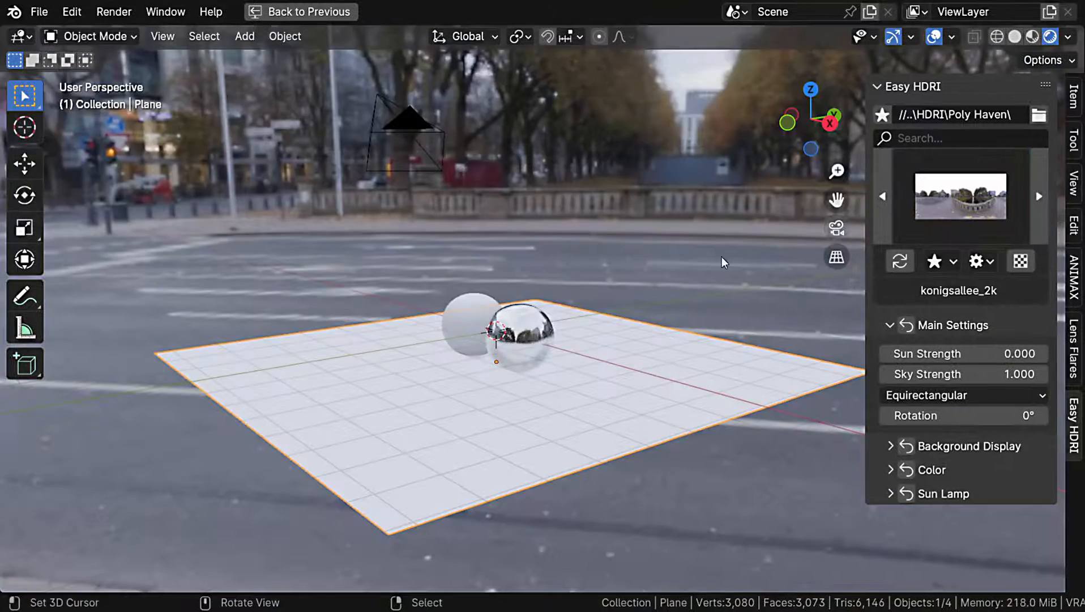
{"action": "middle_click_drag", "start_coordinate": [721, 257], "coordinate": [711, 533]}
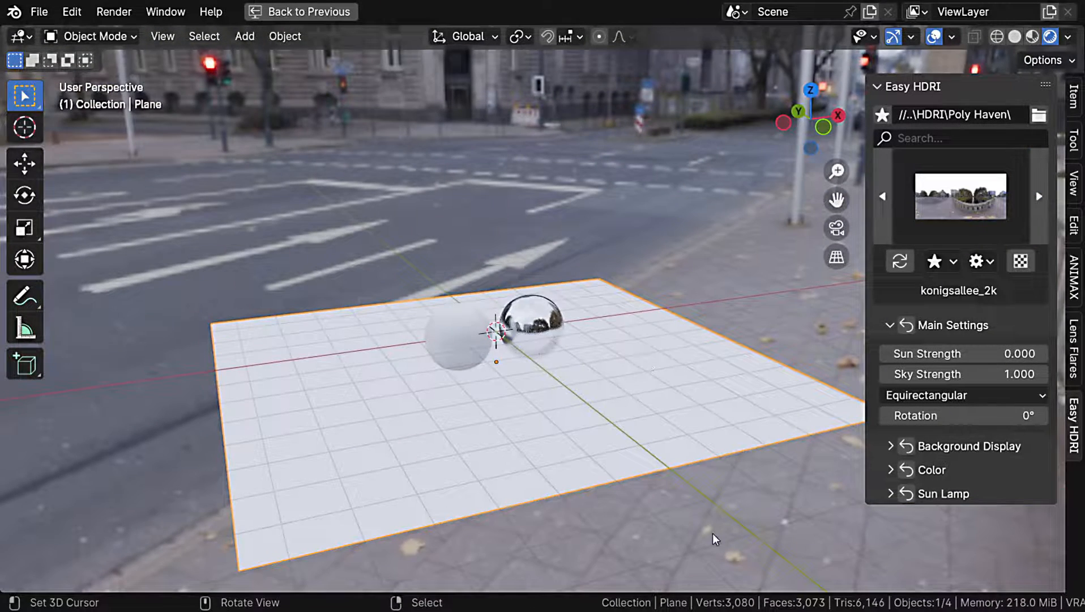
Search the HDRI library for "studio" and load photo_studio_01_2k as the environment
{"action": "left_click", "coordinate": [971, 140]}
{"action": "type", "text": "stu"}
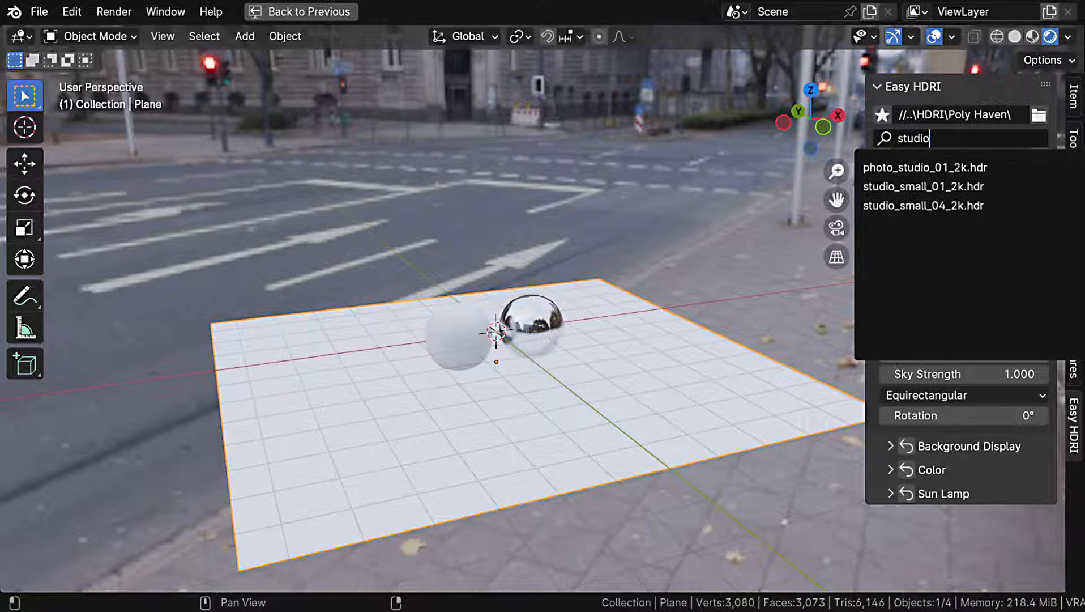
{"action": "type", "text": "dio"}
{"action": "key", "text": "Return"}
{"action": "left_click", "coordinate": [975, 195]}
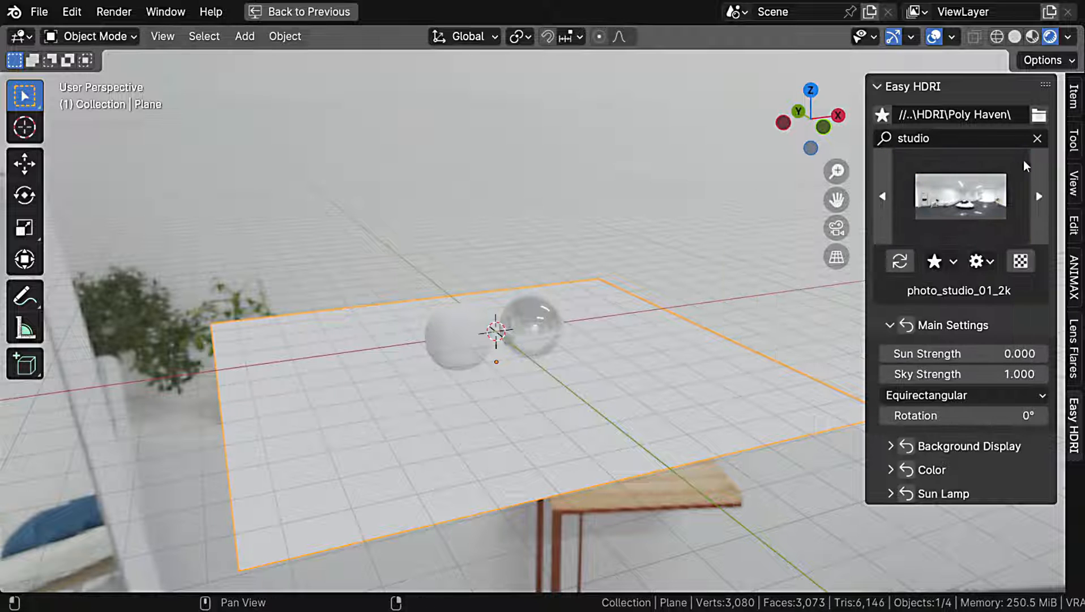
Clear the HDRI search filter and load flower_road_2k as the environment
{"action": "left_click", "coordinate": [1038, 137]}
{"action": "left_click", "coordinate": [977, 195]}
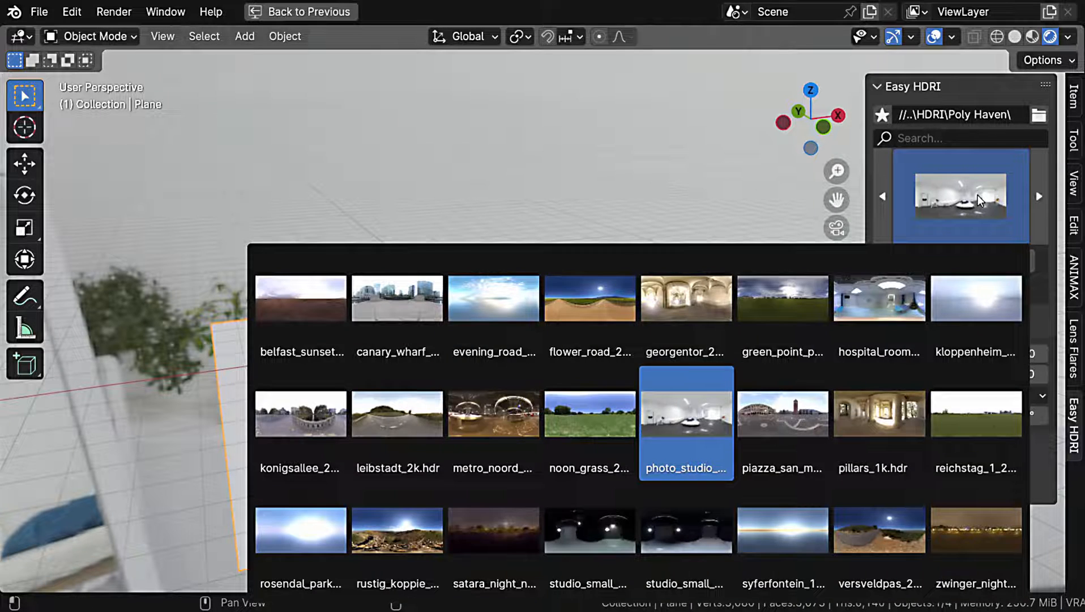
{"action": "left_click", "coordinate": [978, 195]}
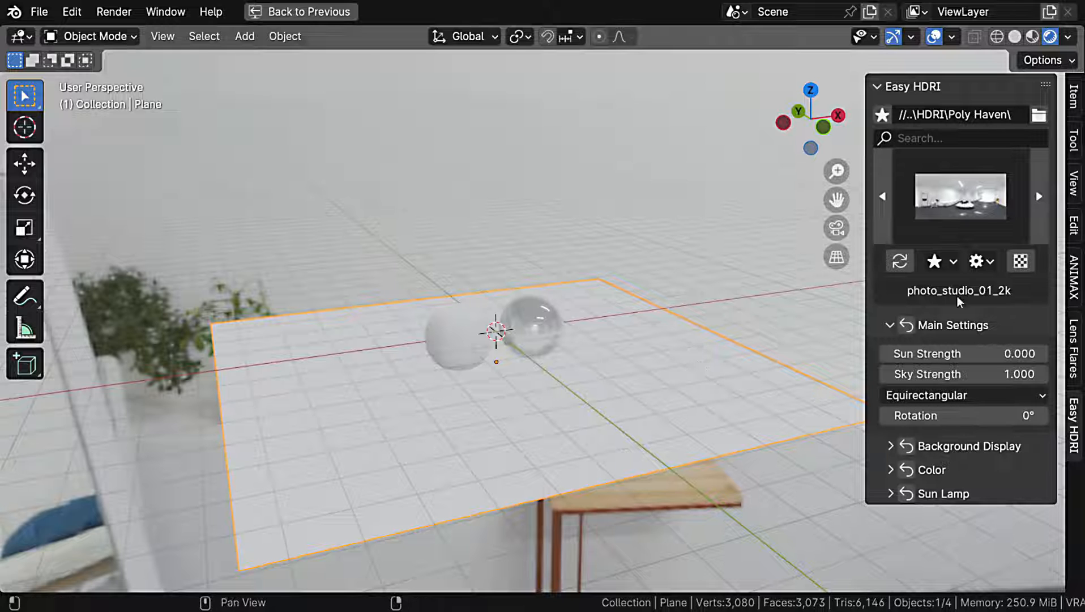
{"action": "left_click", "coordinate": [977, 191]}
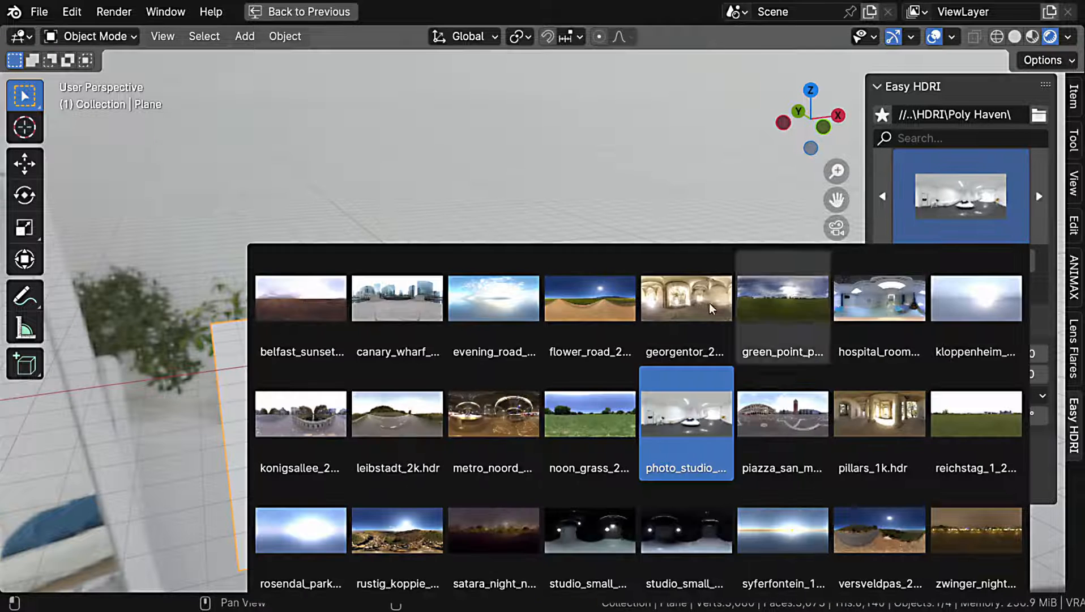
{"action": "left_click", "coordinate": [634, 313]}
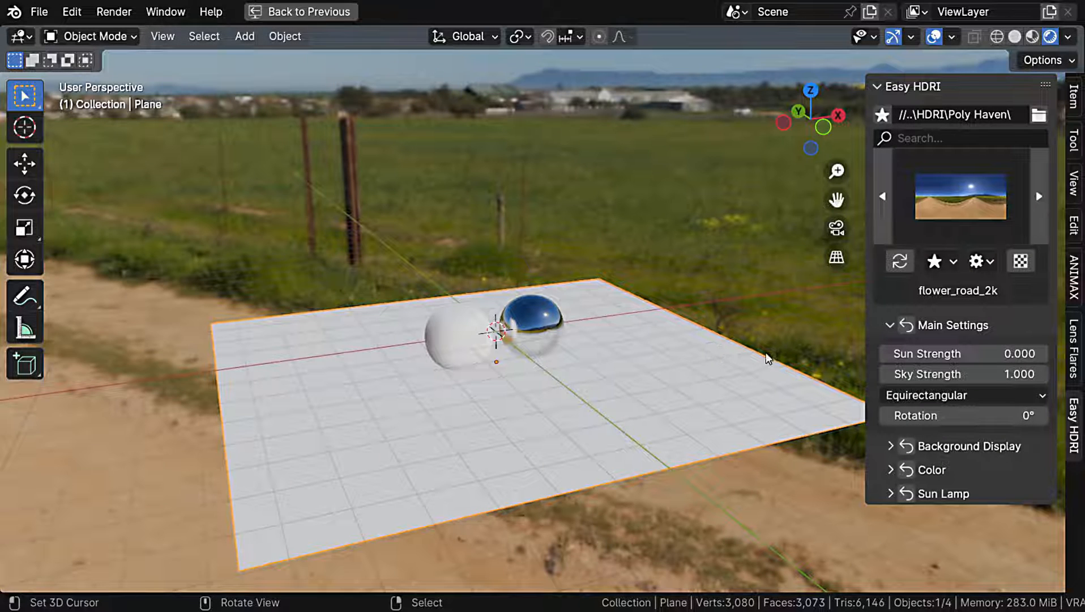
Try Sun Strength 2.5, Sky Strength 6.6 and Rotation 12.4° on the environment, and reset the main settings
{"action": "scroll", "coordinate": [546, 314], "scroll_direction": "up", "scroll_amount": 8}
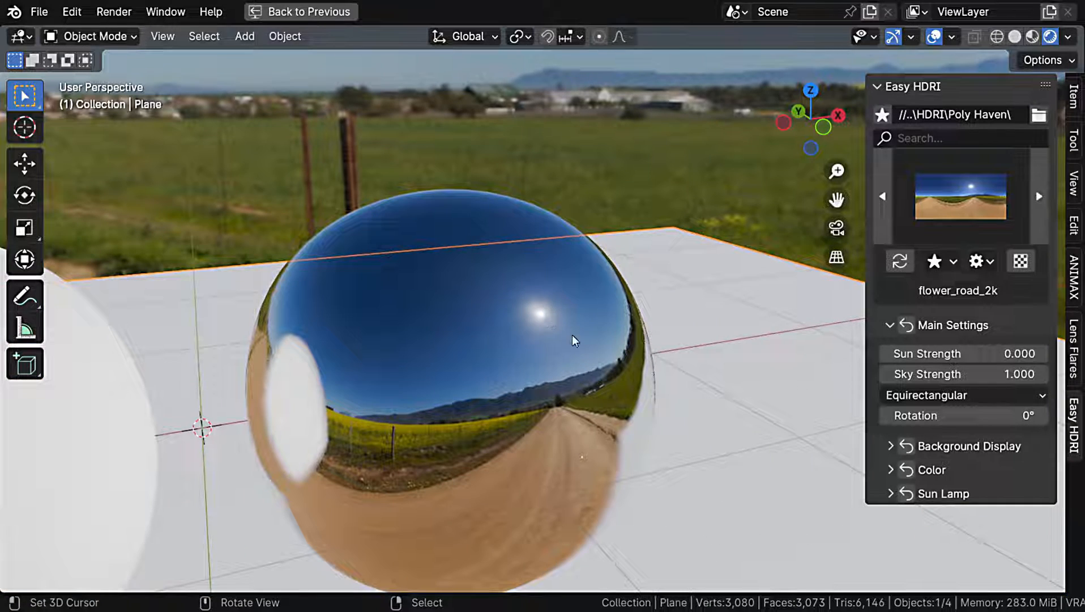
{"action": "left_click_drag", "start_coordinate": [963, 353], "coordinate": [934, 374]}
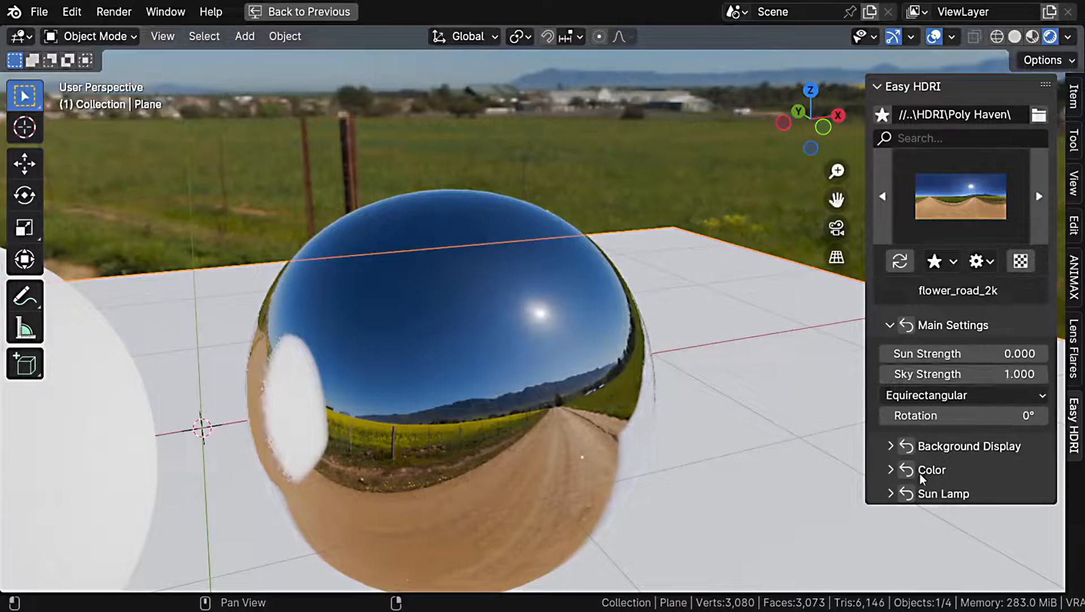
{"action": "left_click", "coordinate": [950, 396]}
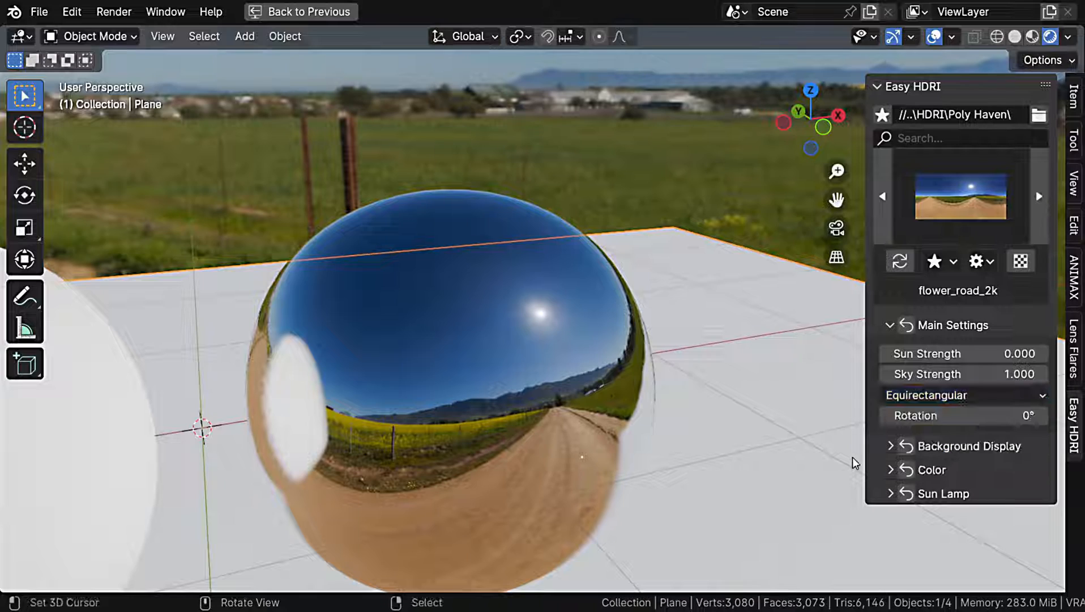
{"action": "mouse_move", "coordinate": [972, 415]}
{"action": "left_mouse_down"}
{"action": "mouse_move", "coordinate": [940, 415]}
{"action": "mouse_move", "coordinate": [1047, 415]}
{"action": "mouse_move", "coordinate": [929, 416]}
{"action": "mouse_move", "coordinate": [1030, 415]}
{"action": "mouse_move", "coordinate": [973, 416]}
{"action": "left_mouse_up"}
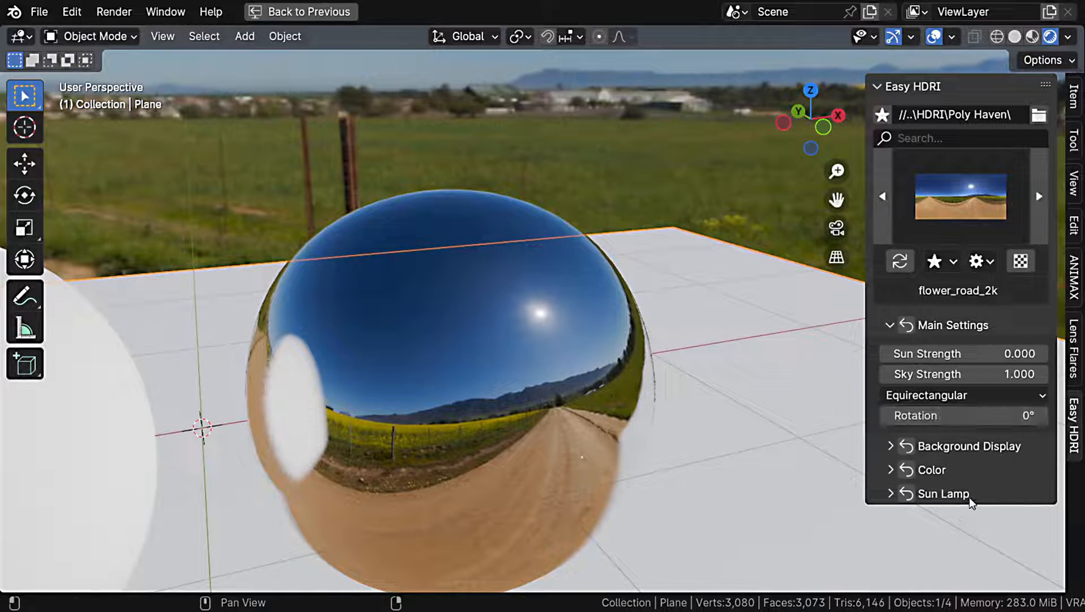
{"action": "left_click_drag", "start_coordinate": [969, 354], "coordinate": [1011, 373]}
{"action": "left_click_drag", "start_coordinate": [988, 417], "coordinate": [1000, 416]}
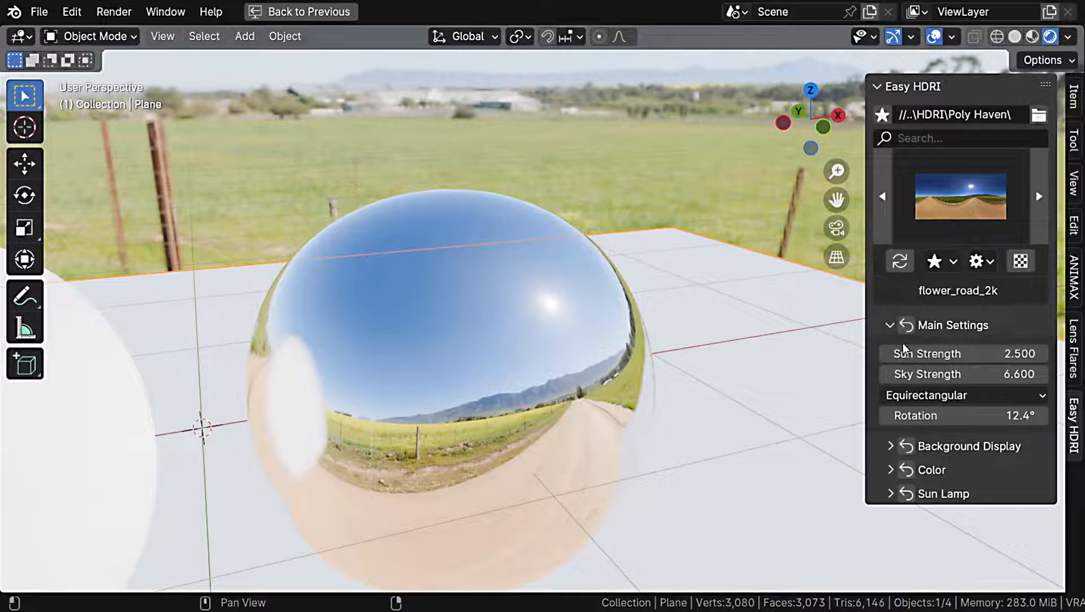
{"action": "left_click", "coordinate": [905, 326]}
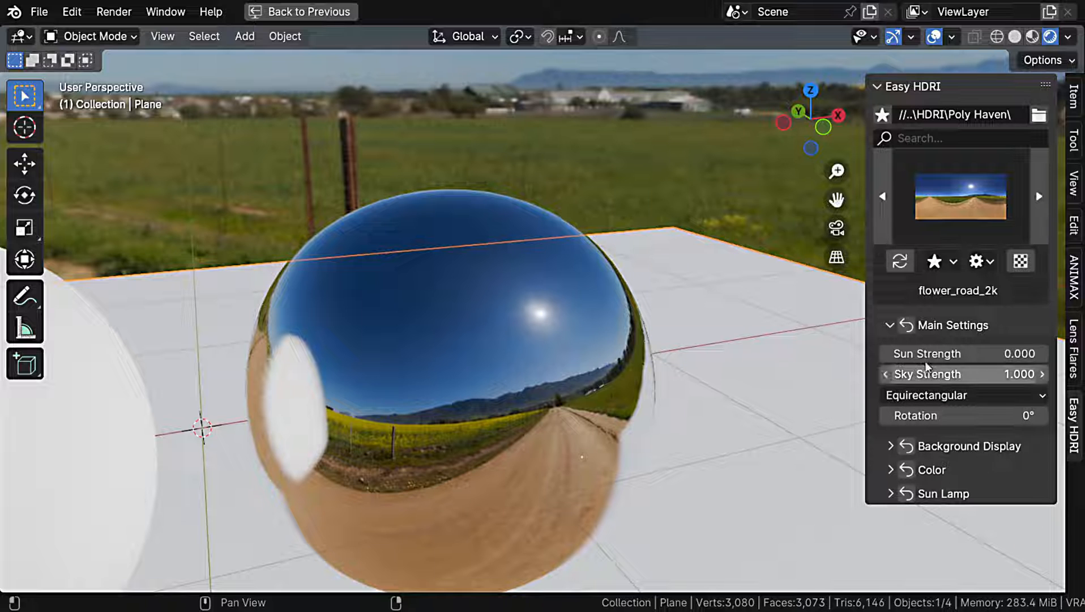
Enable Ground Projection in the background display settings and inspect the projected ground around the plane
{"action": "left_click", "coordinate": [889, 326]}
{"action": "left_click", "coordinate": [890, 349]}
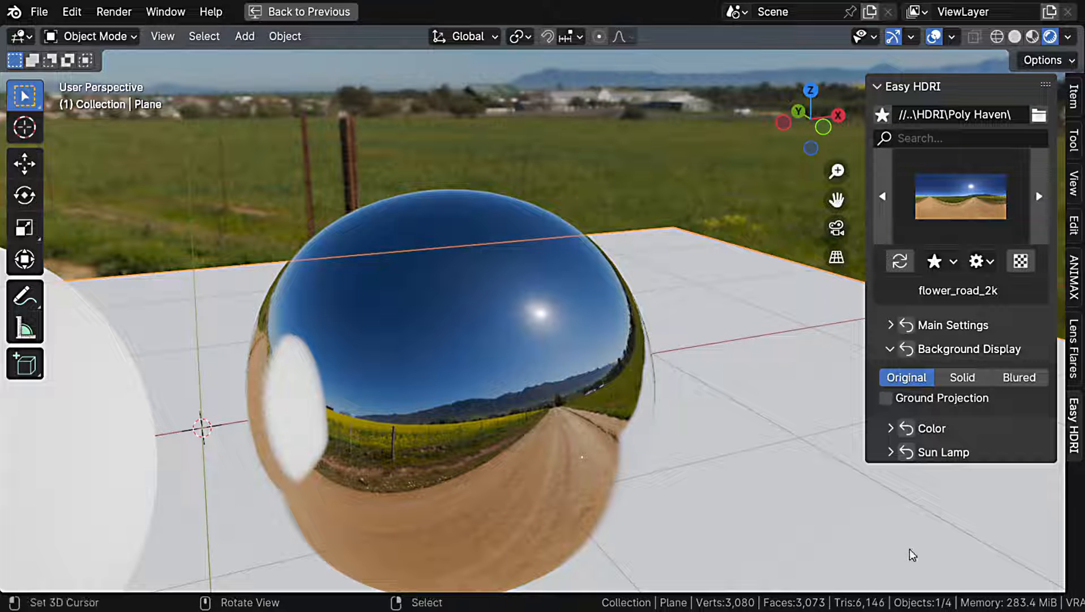
{"action": "left_click", "coordinate": [888, 398]}
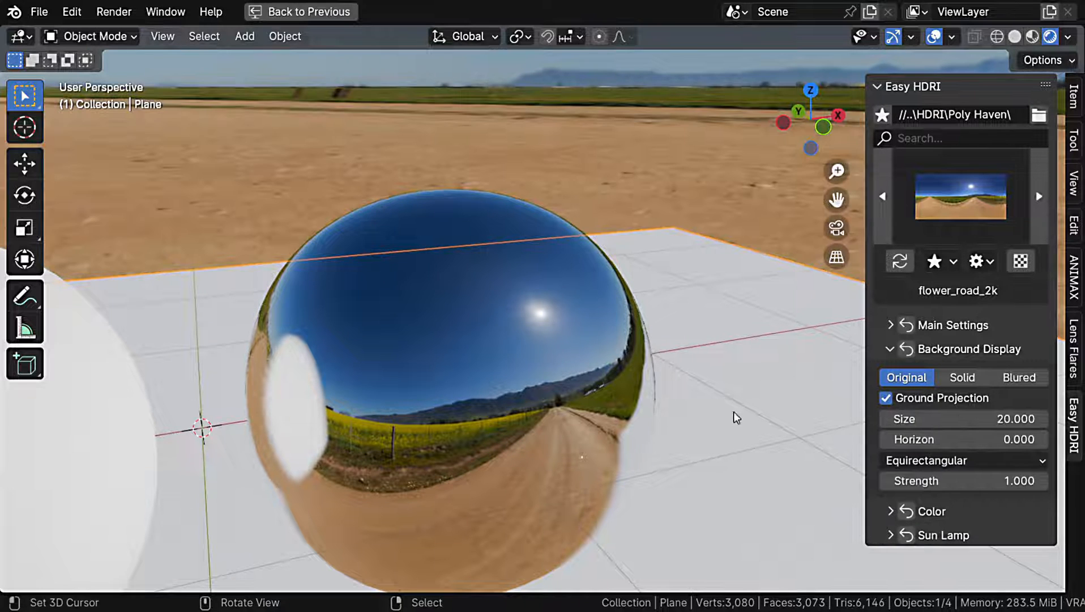
{"action": "scroll", "coordinate": [485, 395], "scroll_direction": "down", "scroll_amount": 5}
{"action": "scroll", "coordinate": [485, 395], "scroll_direction": "down", "scroll_amount": 3}
{"action": "middle_click_drag", "start_coordinate": [485, 395], "coordinate": [446, 405]}
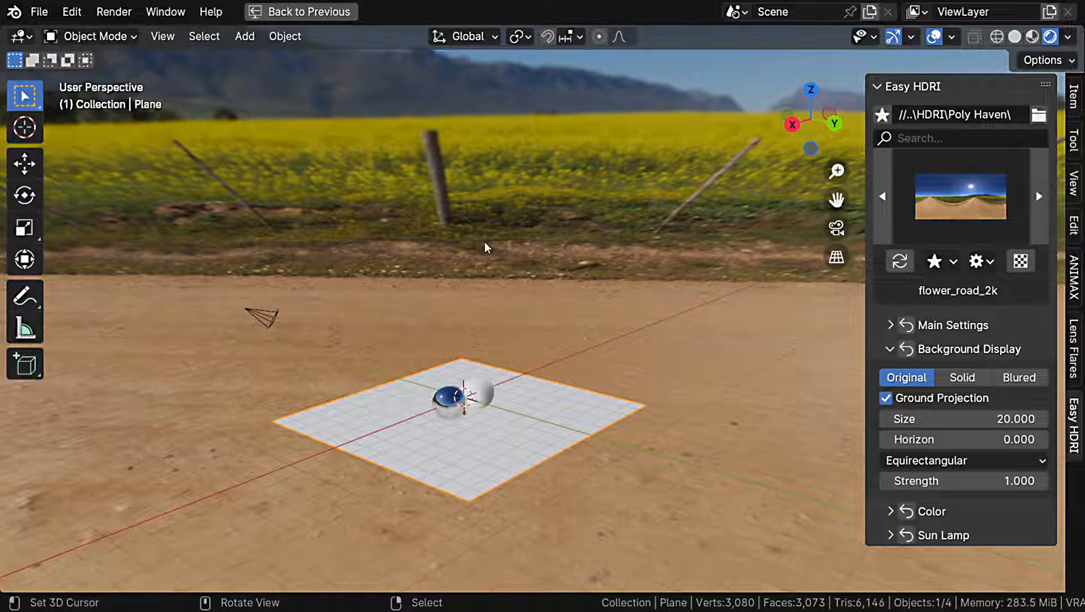
{"action": "mouse_move", "coordinate": [538, 350]}
{"action": "middle_mouse_down"}
{"action": "mouse_move", "coordinate": [572, 356]}
{"action": "mouse_move", "coordinate": [549, 353]}
{"action": "middle_mouse_up"}
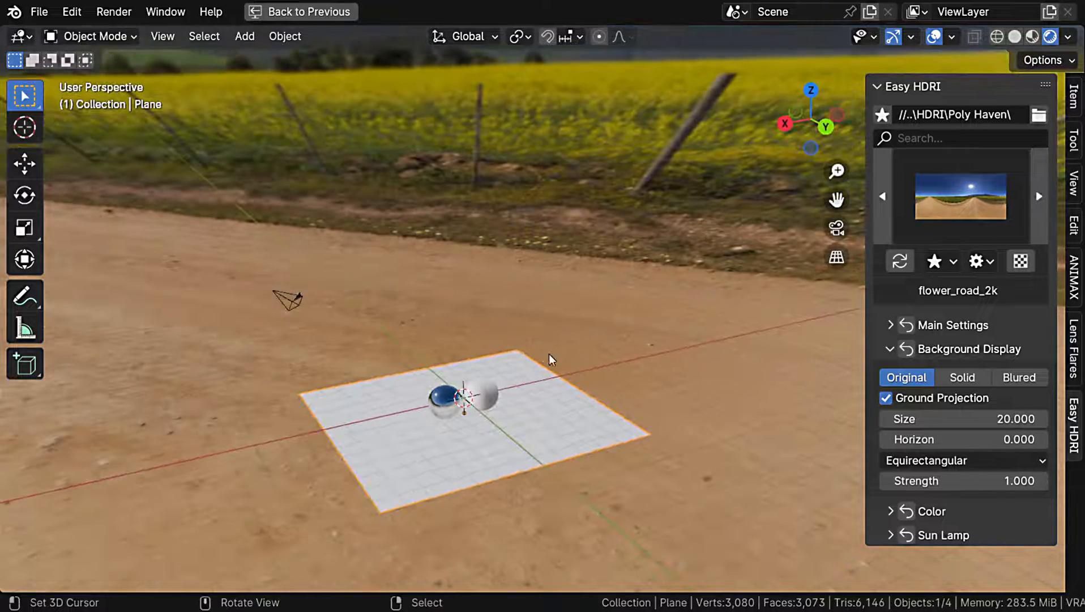
Load the green_point_park_2k HDRI and hide the viewport overlays
{"action": "left_click", "coordinate": [949, 200]}
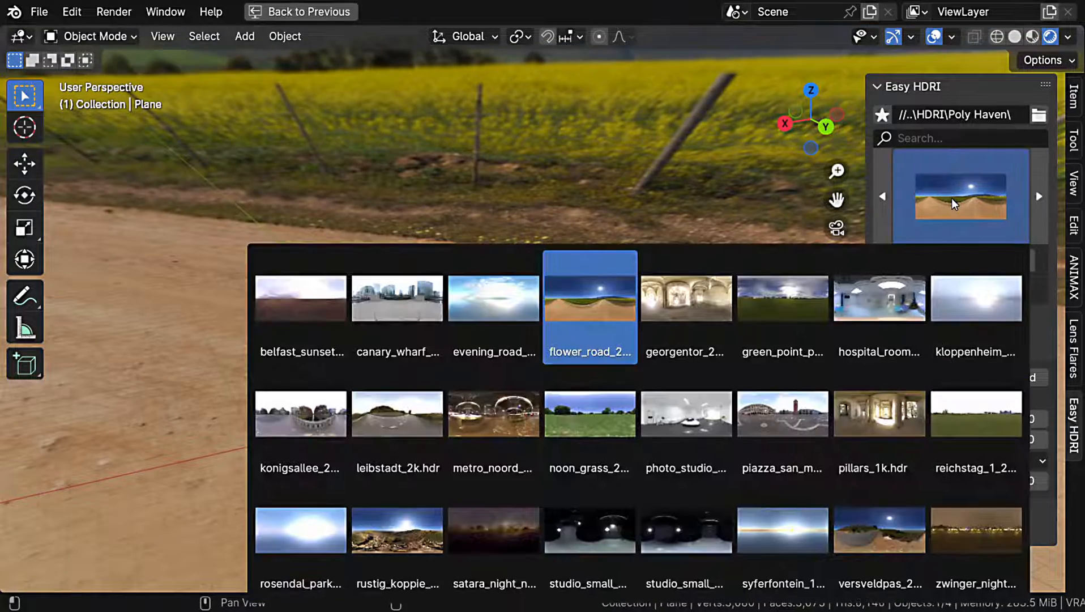
{"action": "left_click", "coordinate": [798, 292]}
{"action": "middle_click_drag", "start_coordinate": [718, 304], "coordinate": [688, 368]}
{"action": "left_click", "coordinate": [934, 37]}
{"action": "middle_click_drag", "start_coordinate": [521, 329], "coordinate": [496, 398]}
Restore the full workspace layout and set the render engine to Cycles with GPU Compute
{"action": "key", "text": "ctrl+space"}
{"action": "left_click", "coordinate": [1019, 280]}
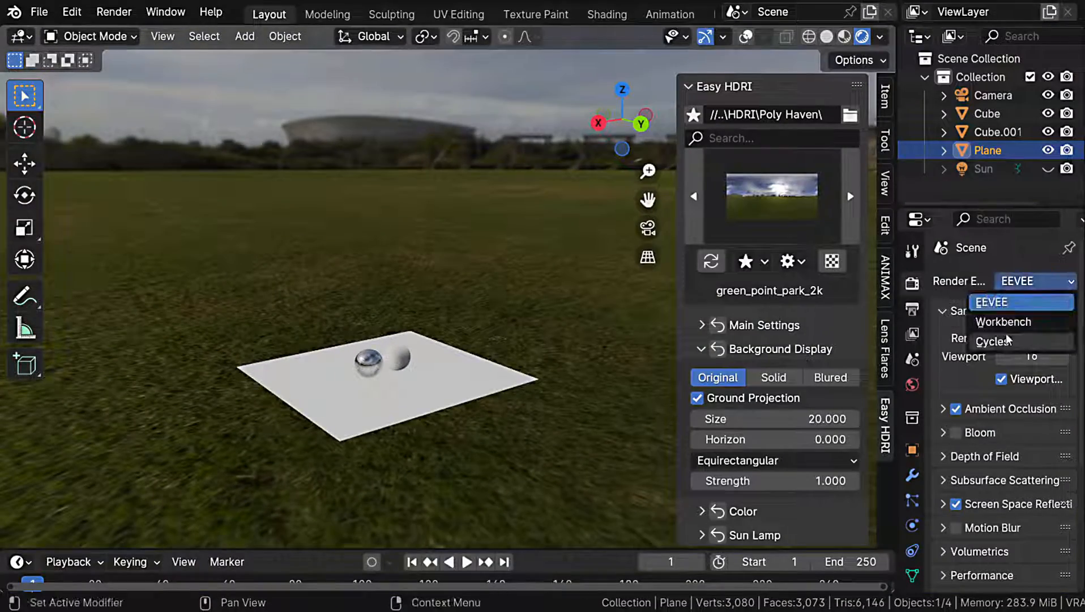
{"action": "left_click", "coordinate": [1030, 331]}
{"action": "left_click", "coordinate": [1030, 327]}
{"action": "left_click", "coordinate": [1000, 366]}
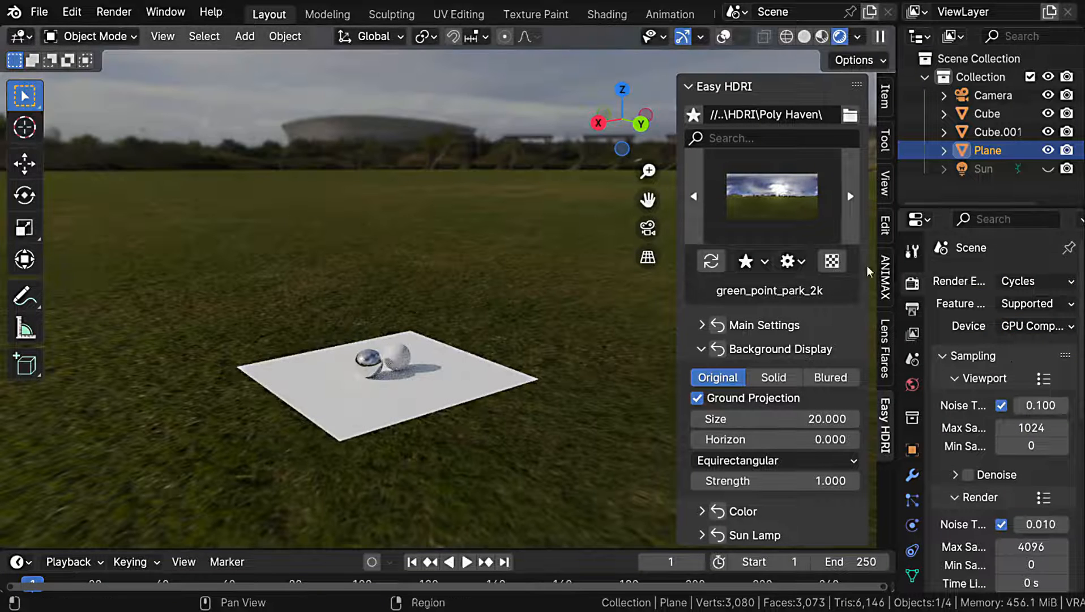
Make the plane a shadow catcher in its object visibility settings and view the spheres up close
{"action": "left_click", "coordinate": [911, 449]}
{"action": "scroll", "coordinate": [964, 468], "scroll_direction": "down", "scroll_amount": 6}
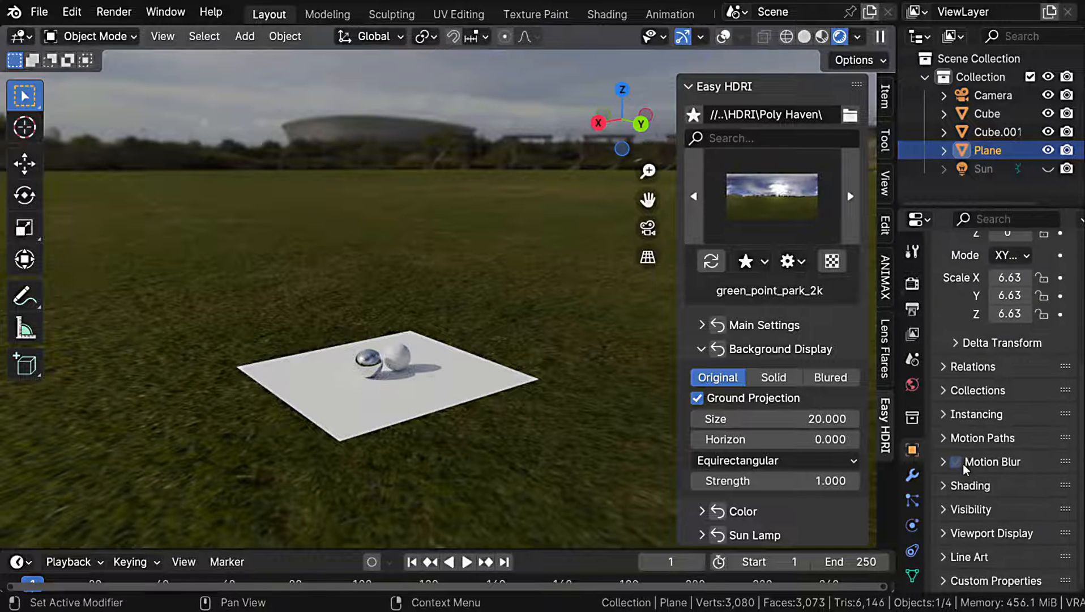
{"action": "left_click", "coordinate": [957, 508]}
{"action": "scroll", "coordinate": [962, 504], "scroll_direction": "down", "scroll_amount": 8}
{"action": "scroll", "coordinate": [425, 347], "scroll_direction": "up", "scroll_amount": 8}
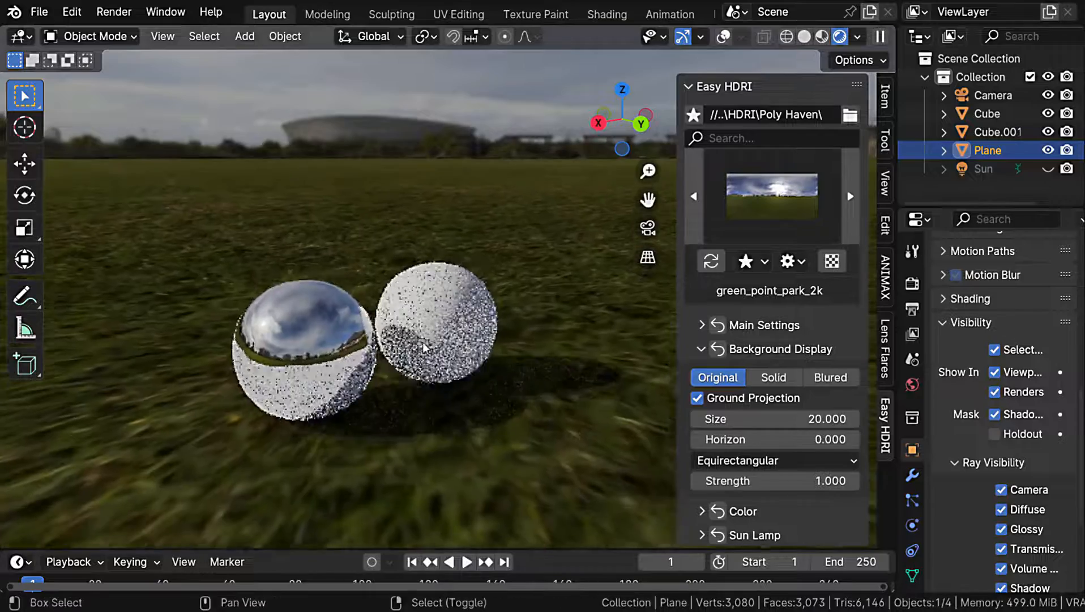
{"action": "middle_click_drag", "start_coordinate": [425, 347], "coordinate": [567, 362]}
Turn off the plane's Shadow Catcher option
{"action": "scroll", "coordinate": [1003, 430], "scroll_direction": "down", "scroll_amount": 5}
{"action": "left_click", "coordinate": [1001, 416]}
{"action": "scroll", "coordinate": [492, 346], "scroll_direction": "down", "scroll_amount": 4}
{"action": "scroll", "coordinate": [992, 272], "scroll_direction": "up", "scroll_amount": 5}
Set the scene's render engine to EEVEE
{"action": "left_click", "coordinate": [912, 284]}
{"action": "scroll", "coordinate": [1000, 293], "scroll_direction": "up", "scroll_amount": 3}
{"action": "left_click", "coordinate": [1017, 281]}
{"action": "left_click", "coordinate": [1014, 301]}
Try different Size and Horizon values for the ground projection while viewing the scene from a low angle
{"action": "left_click_drag", "start_coordinate": [764, 419], "coordinate": [735, 410]}
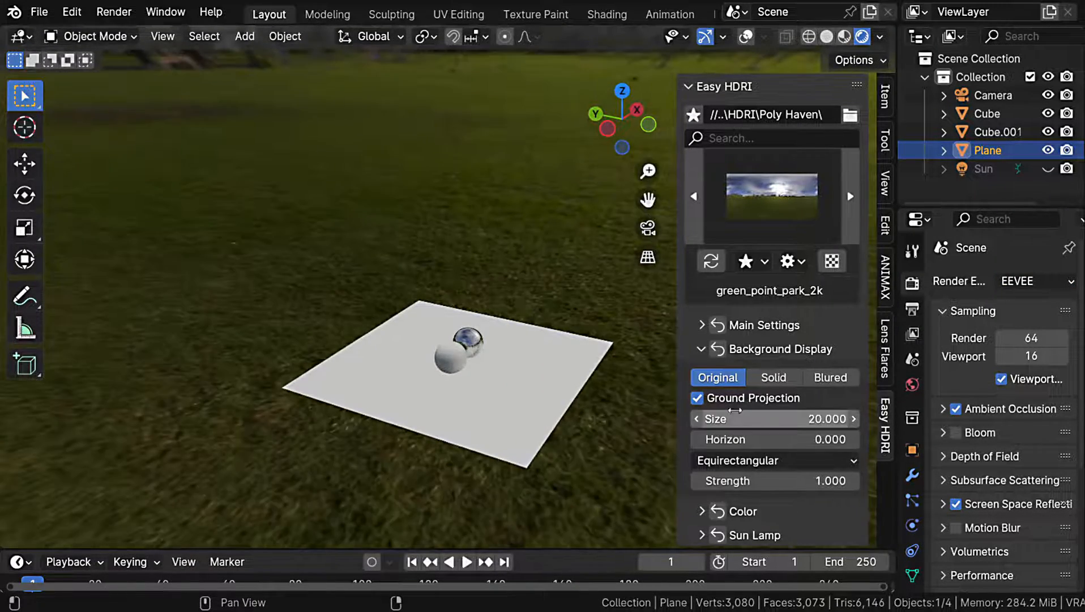
{"action": "middle_click_drag", "start_coordinate": [514, 370], "coordinate": [446, 334]}
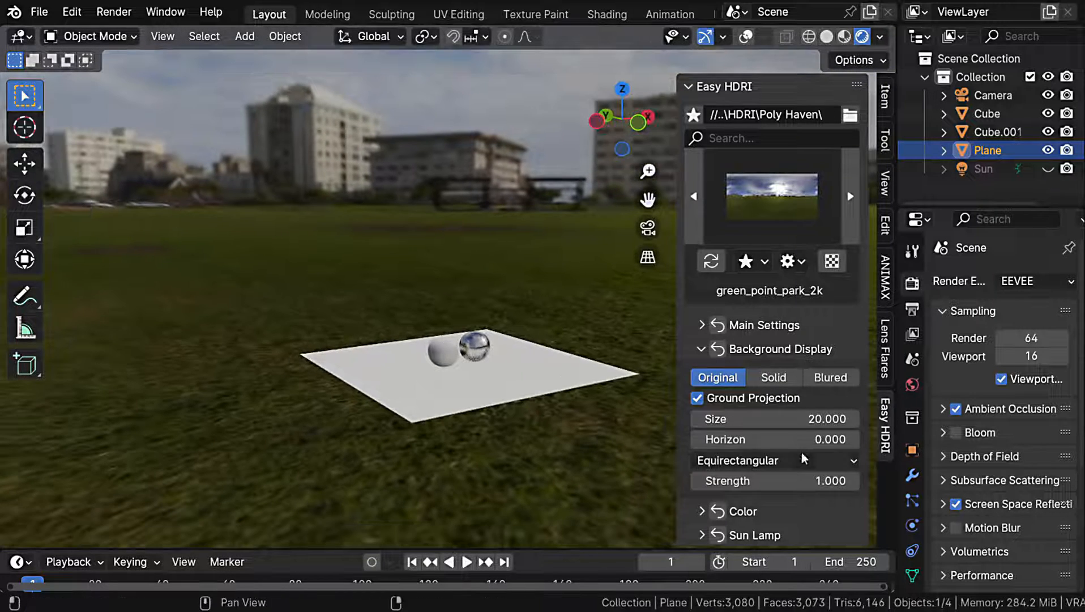
{"action": "mouse_move", "coordinate": [779, 441]}
{"action": "left_mouse_down"}
{"action": "mouse_move", "coordinate": [815, 441]}
{"action": "mouse_move", "coordinate": [774, 440]}
{"action": "left_mouse_up"}
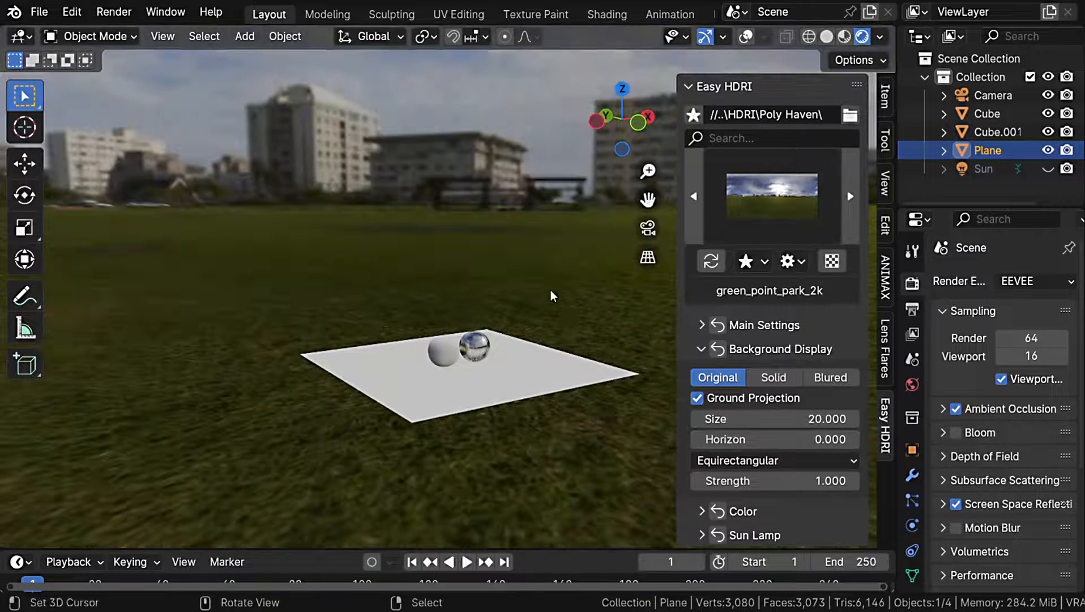
{"action": "middle_click_drag", "start_coordinate": [552, 296], "coordinate": [515, 272]}
{"action": "left_click_drag", "start_coordinate": [776, 439], "coordinate": [777, 439]}
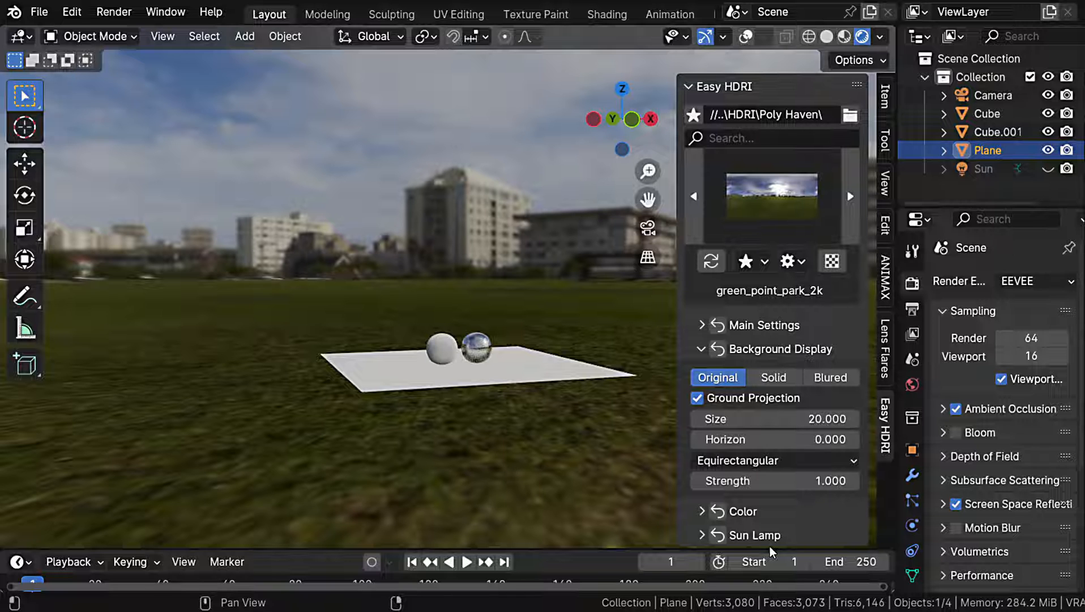
Check the ground projection's mapping options and try a different background Strength
{"action": "left_click", "coordinate": [773, 460]}
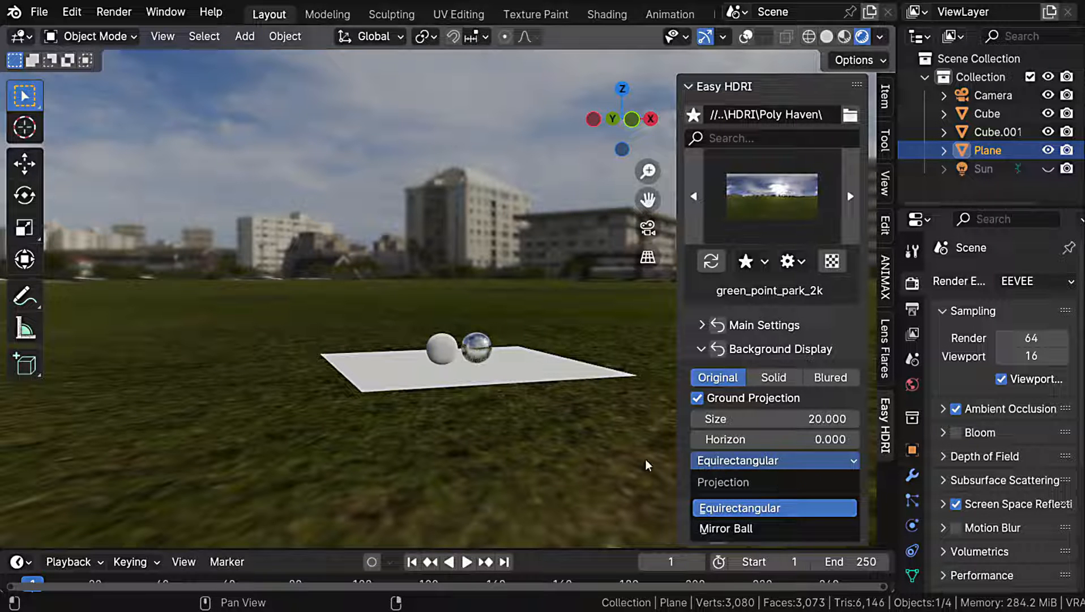
{"action": "mouse_move", "coordinate": [773, 480]}
{"action": "left_mouse_down"}
{"action": "mouse_move", "coordinate": [791, 480]}
{"action": "mouse_move", "coordinate": [750, 481]}
{"action": "mouse_move", "coordinate": [832, 480]}
{"action": "mouse_move", "coordinate": [791, 480]}
{"action": "left_mouse_up"}
{"action": "scroll", "coordinate": [416, 359], "scroll_direction": "up", "scroll_amount": 5}
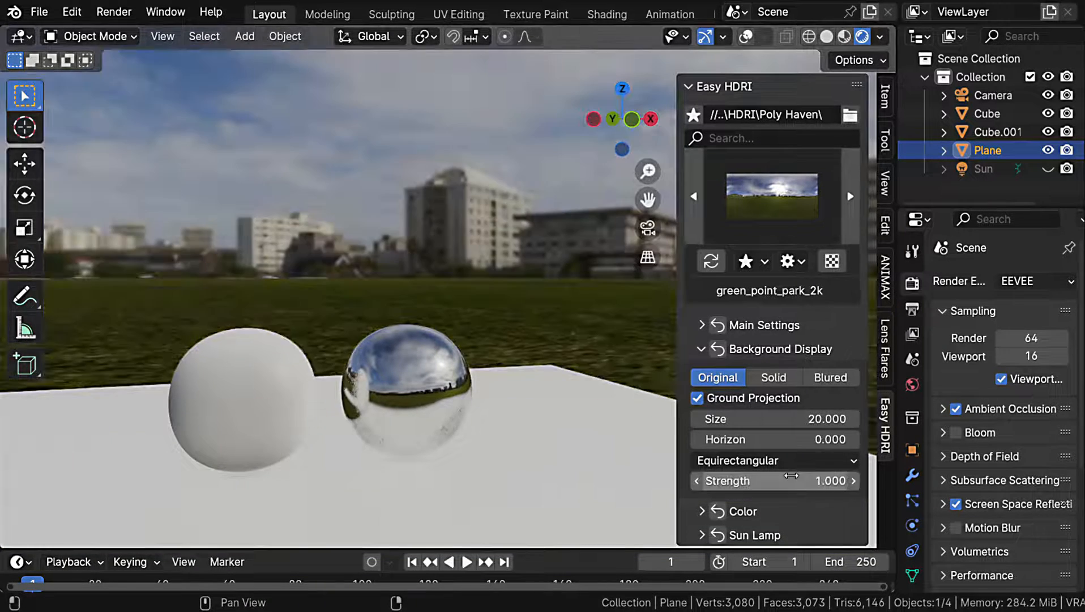
{"action": "scroll", "coordinate": [459, 497], "scroll_direction": "down", "scroll_amount": 6}
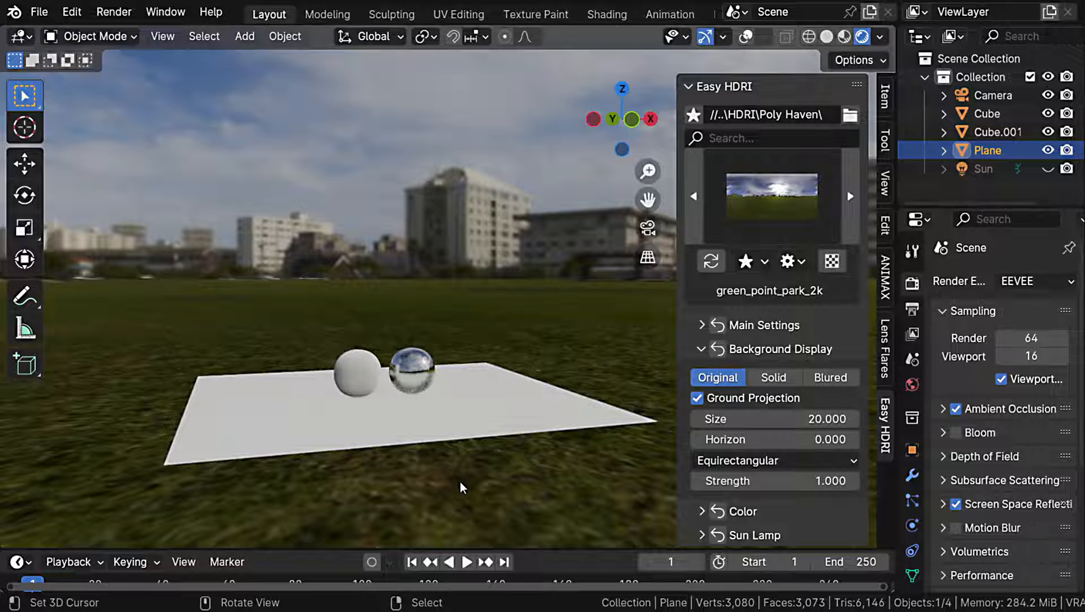
Reset the background display settings and switch the background to Solid
{"action": "left_click", "coordinate": [718, 349]}
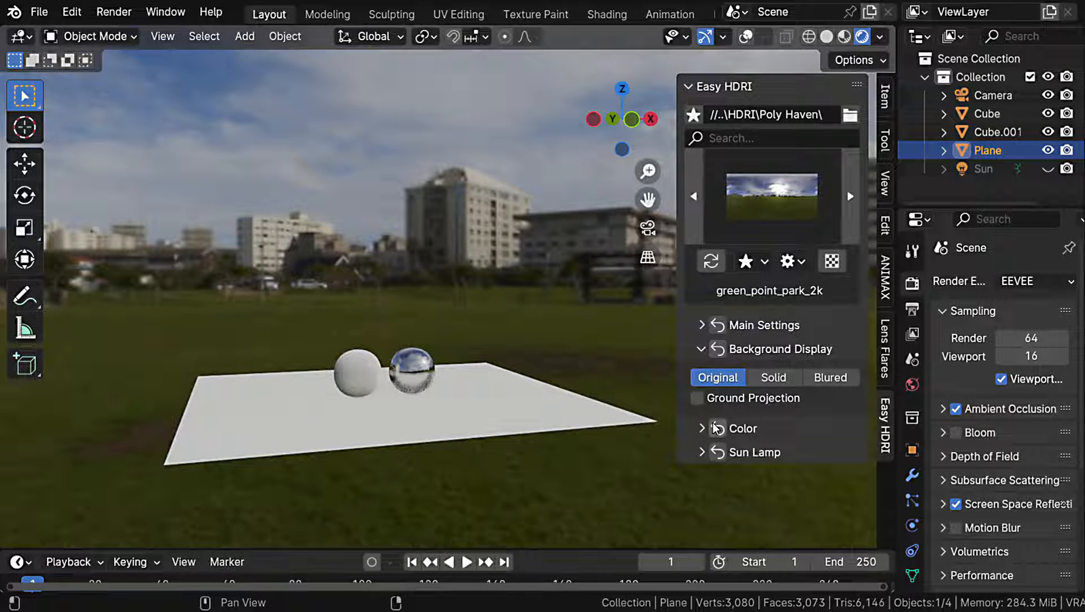
{"action": "left_click", "coordinate": [773, 377]}
{"action": "mouse_move", "coordinate": [462, 356]}
{"action": "middle_mouse_down"}
{"action": "mouse_move", "coordinate": [471, 355]}
{"action": "mouse_move", "coordinate": [453, 366]}
{"action": "middle_mouse_up"}
{"action": "scroll", "coordinate": [432, 379], "scroll_direction": "up", "scroll_amount": 4}
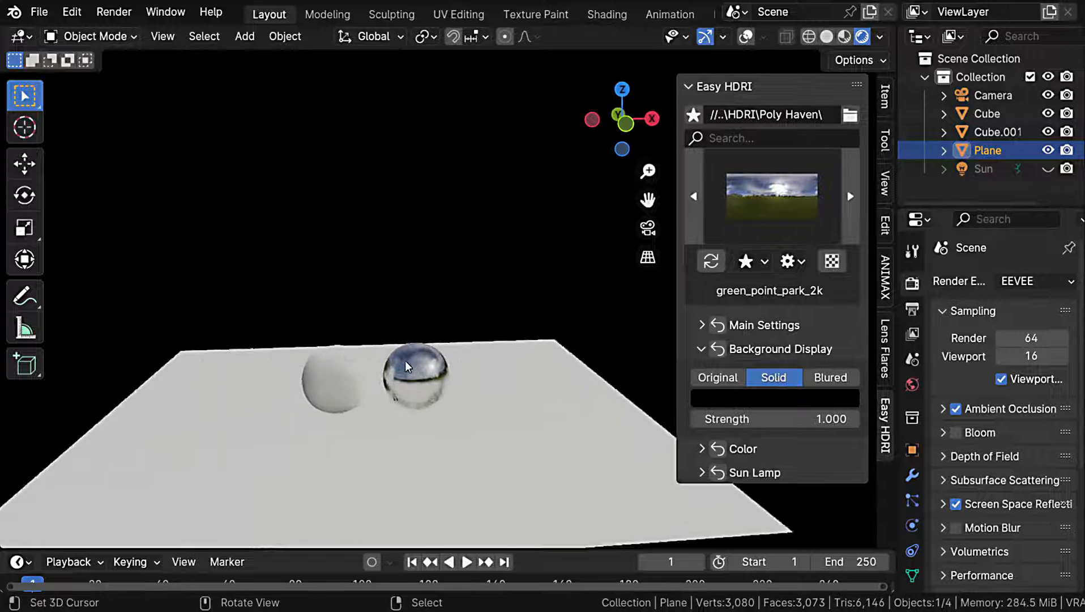
Try a light blue and a pale yellow as the Solid background color behind the spheres
{"action": "left_click", "coordinate": [776, 400]}
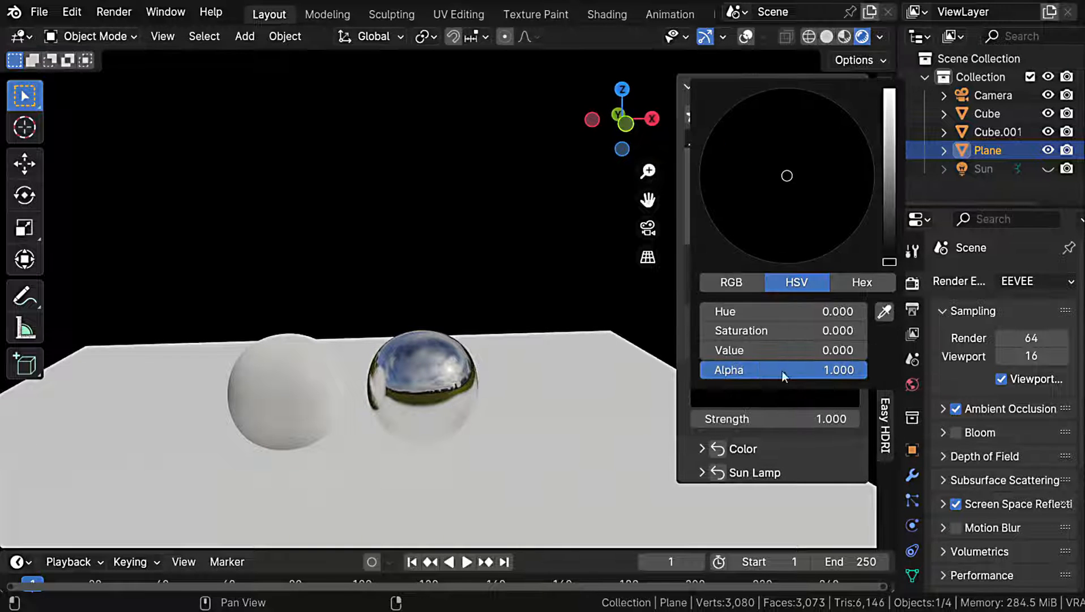
{"action": "left_click", "coordinate": [893, 107]}
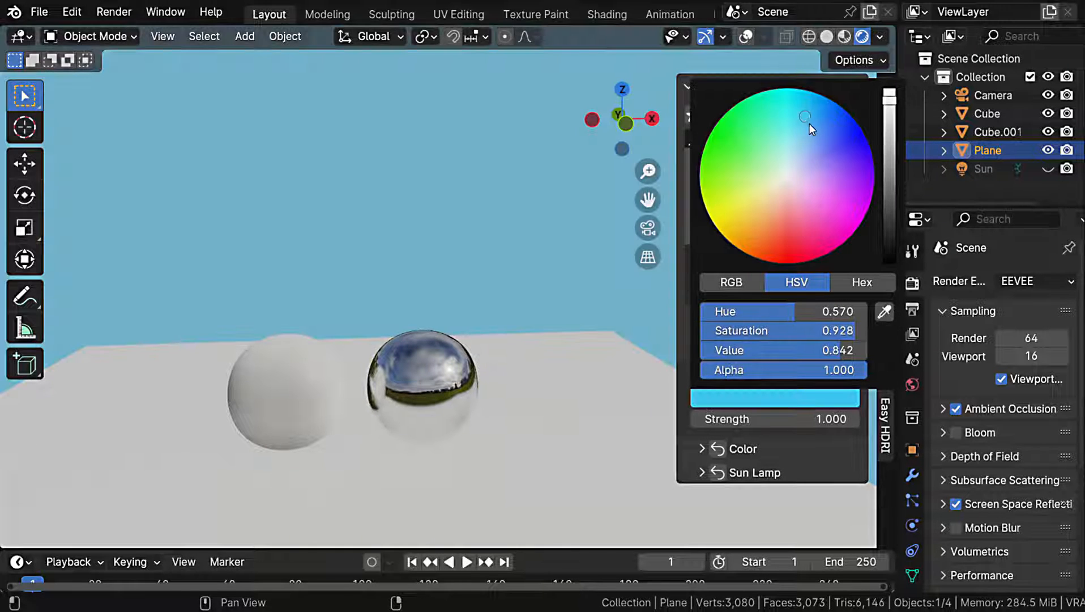
{"action": "left_click_drag", "start_coordinate": [809, 124], "coordinate": [758, 184]}
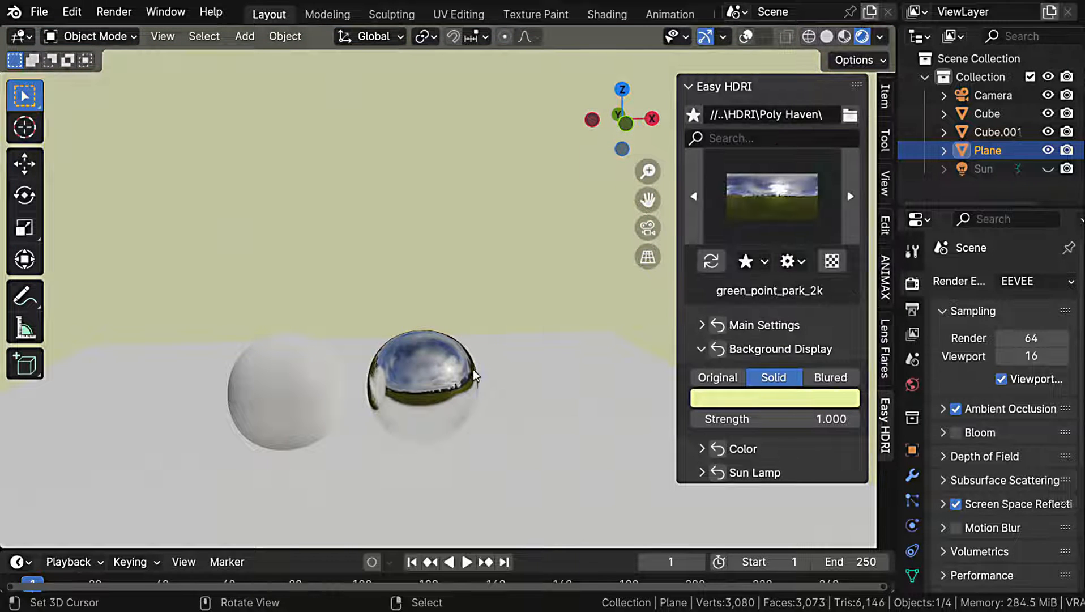
{"action": "middle_click_drag", "start_coordinate": [306, 368], "coordinate": [343, 348]}
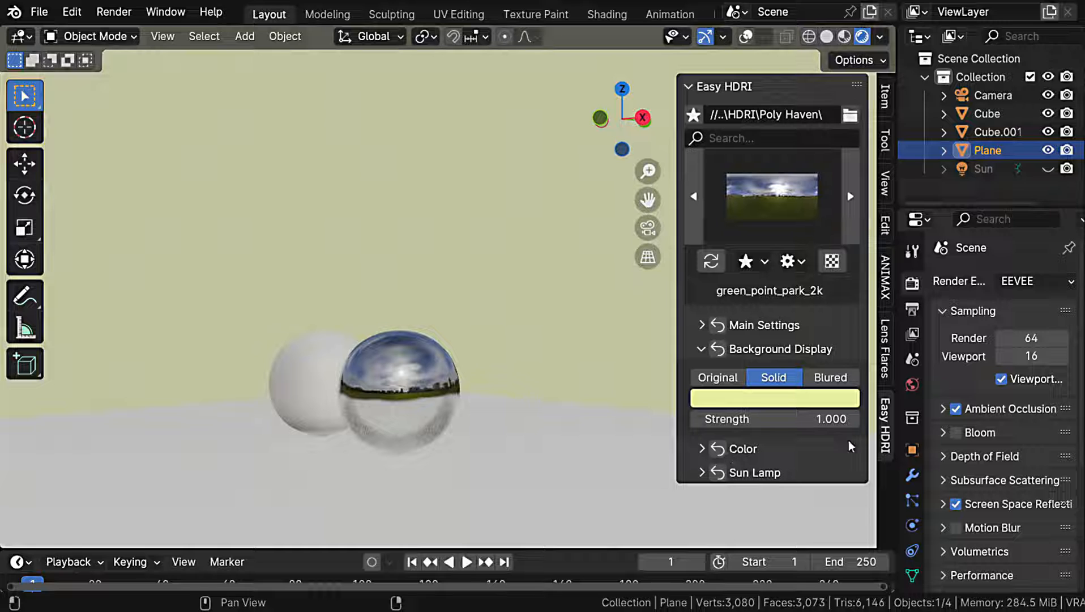
Switch the background display to Blured and generate a blurred image of the green_point_park_2k HDRI
{"action": "left_click", "coordinate": [837, 379]}
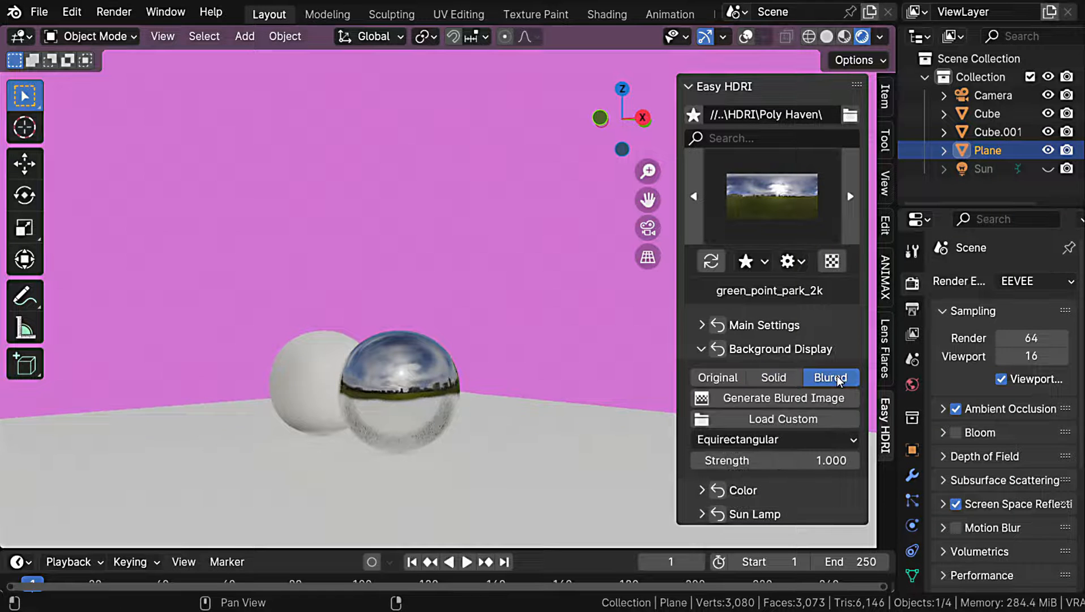
{"action": "left_click", "coordinate": [792, 399]}
{"action": "middle_click_drag", "start_coordinate": [555, 396], "coordinate": [107, 407]}
{"action": "scroll", "coordinate": [186, 396], "scroll_direction": "down", "scroll_amount": 5}
{"action": "middle_click_drag", "start_coordinate": [232, 388], "coordinate": [531, 534]}
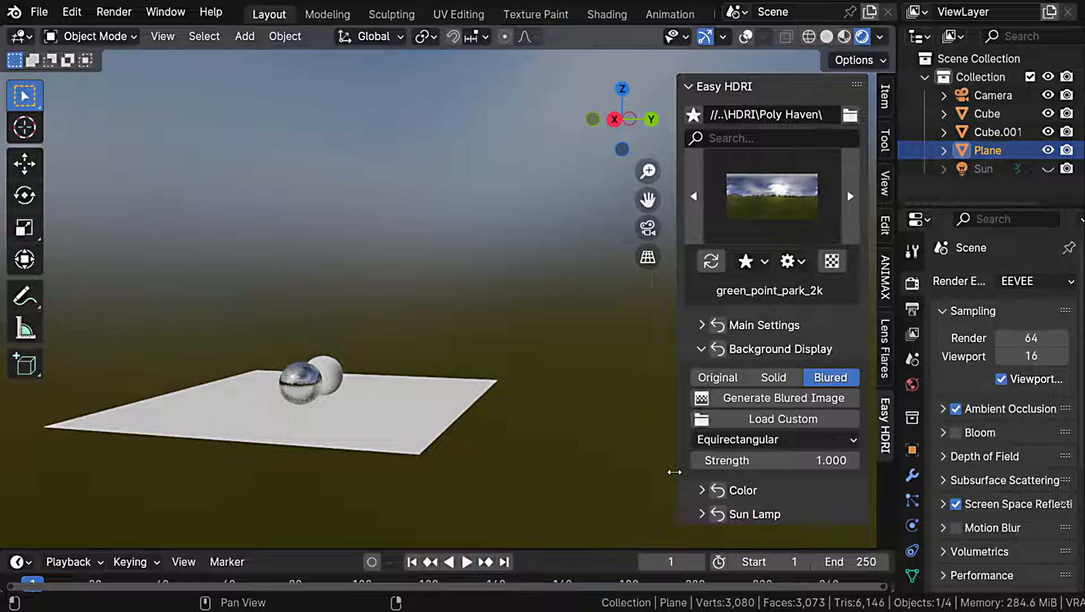
Reset the Background Display settings to the original HDRI and collapse them
{"action": "left_click", "coordinate": [717, 349]}
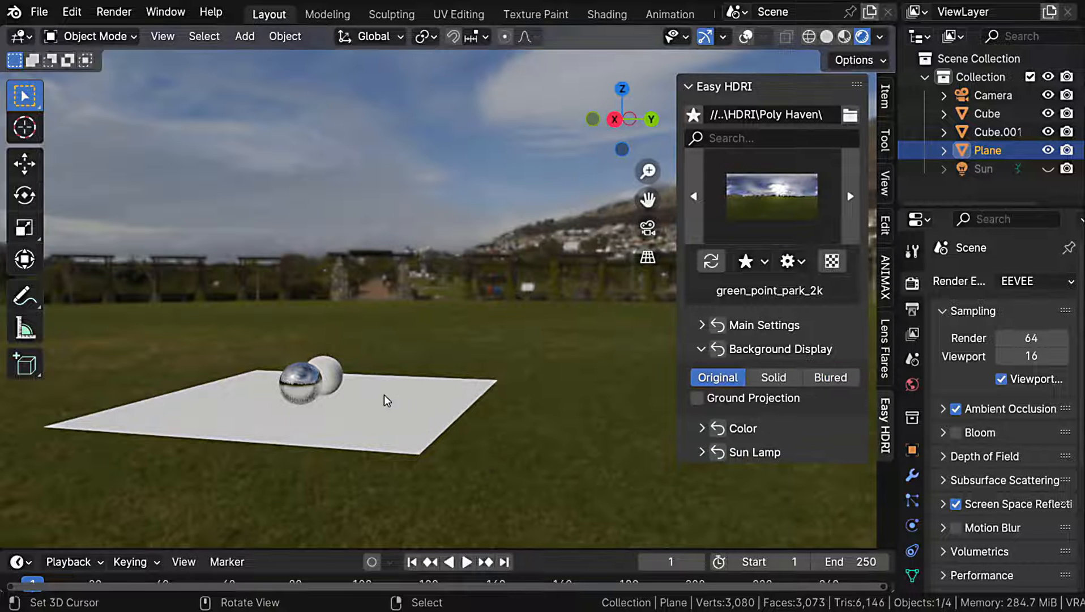
{"action": "middle_click_drag", "start_coordinate": [347, 390], "coordinate": [494, 368], "text": "shift"}
{"action": "left_click", "coordinate": [800, 348]}
Try an orange tint on the HDRI (Hue 0.044, Saturation 0.994, Value 0.500) with a Factor of 1.000
{"action": "left_click", "coordinate": [771, 373]}
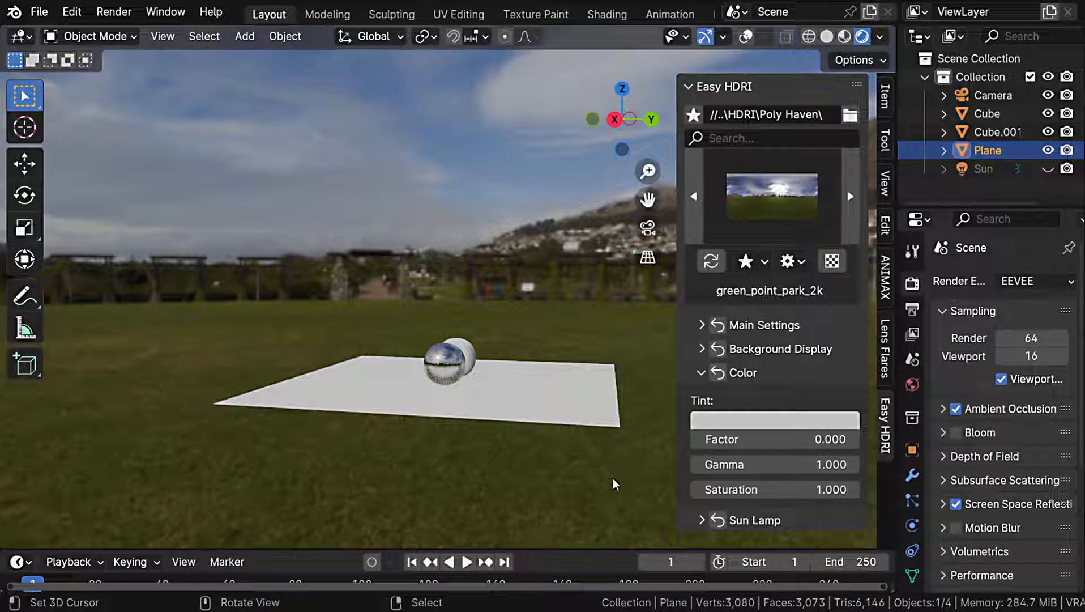
{"action": "left_click", "coordinate": [766, 420]}
{"action": "left_click", "coordinate": [742, 269]}
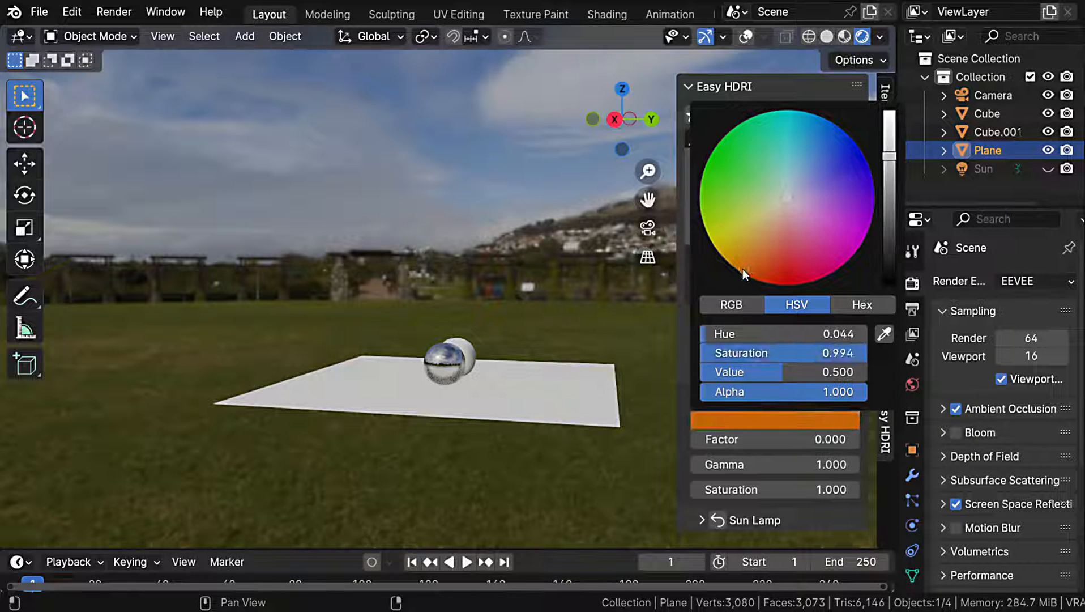
{"action": "left_click", "coordinate": [775, 439]}
{"action": "left_click", "coordinate": [798, 396]}
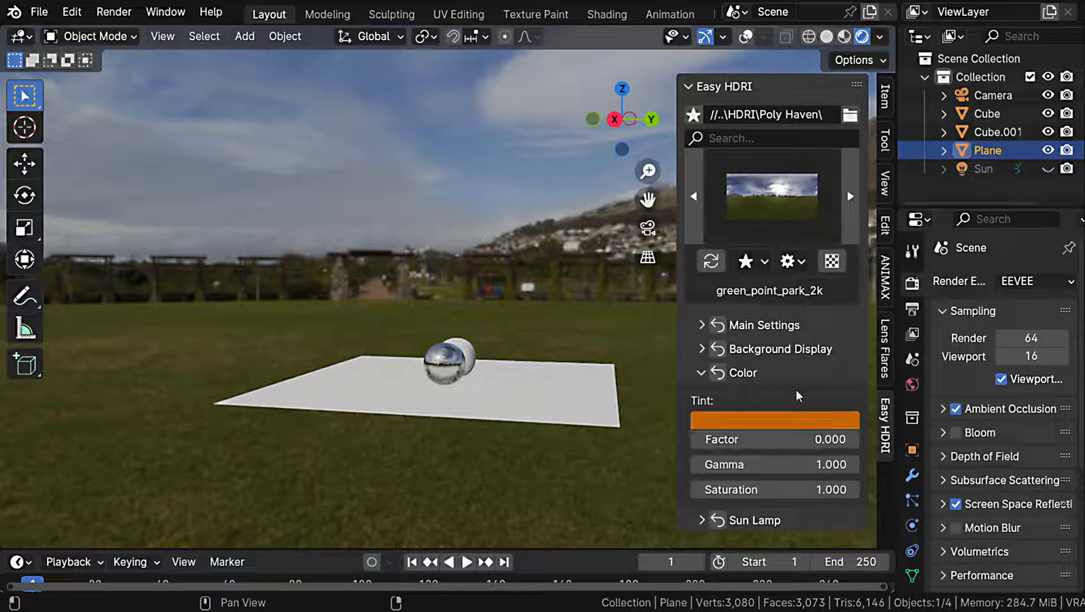
{"action": "left_click_drag", "start_coordinate": [793, 439], "coordinate": [962, 439]}
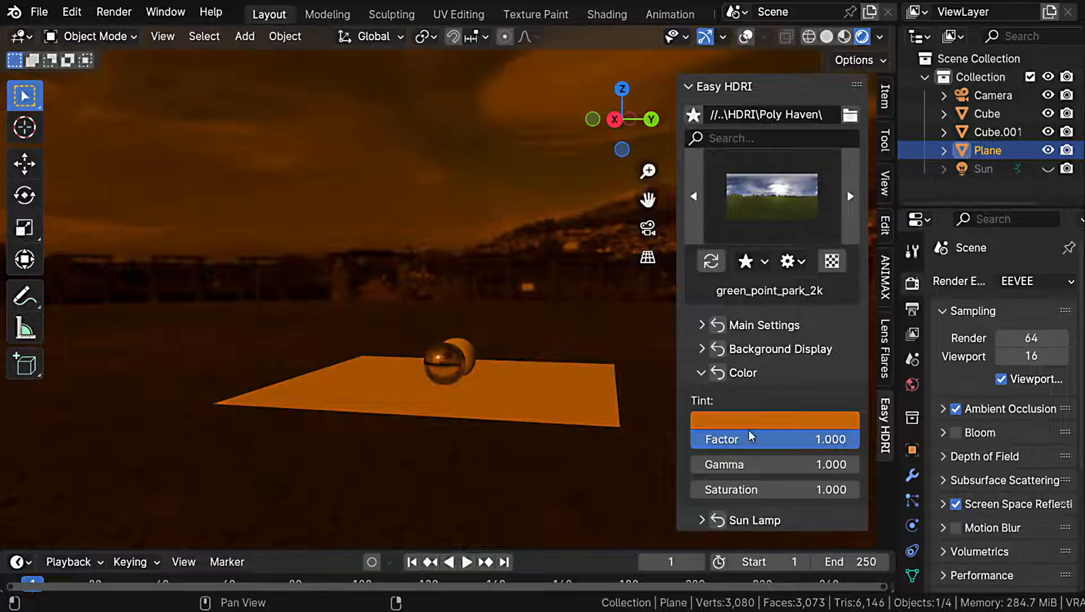
{"action": "middle_click_drag", "start_coordinate": [552, 371], "coordinate": [507, 425]}
{"action": "scroll", "coordinate": [432, 348], "scroll_direction": "up", "scroll_amount": 4}
{"action": "middle_click_drag", "start_coordinate": [469, 374], "coordinate": [444, 349]}
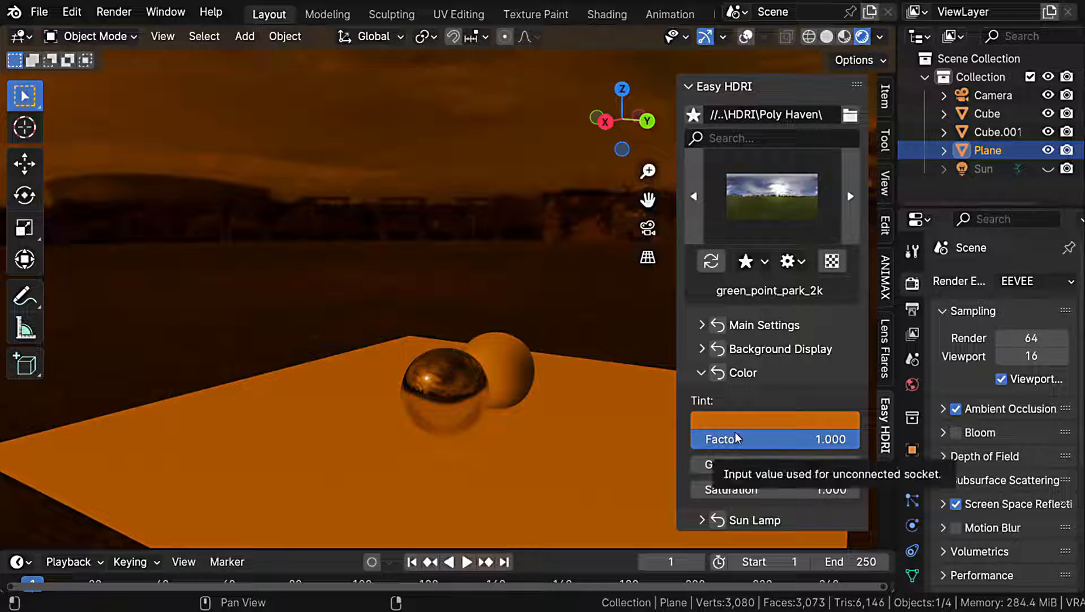
Clear the orange tint, try a color Saturation of 0.000 and reset the Color settings
{"action": "left_click_drag", "start_coordinate": [737, 463], "coordinate": [708, 488]}
{"action": "left_click", "coordinate": [717, 373]}
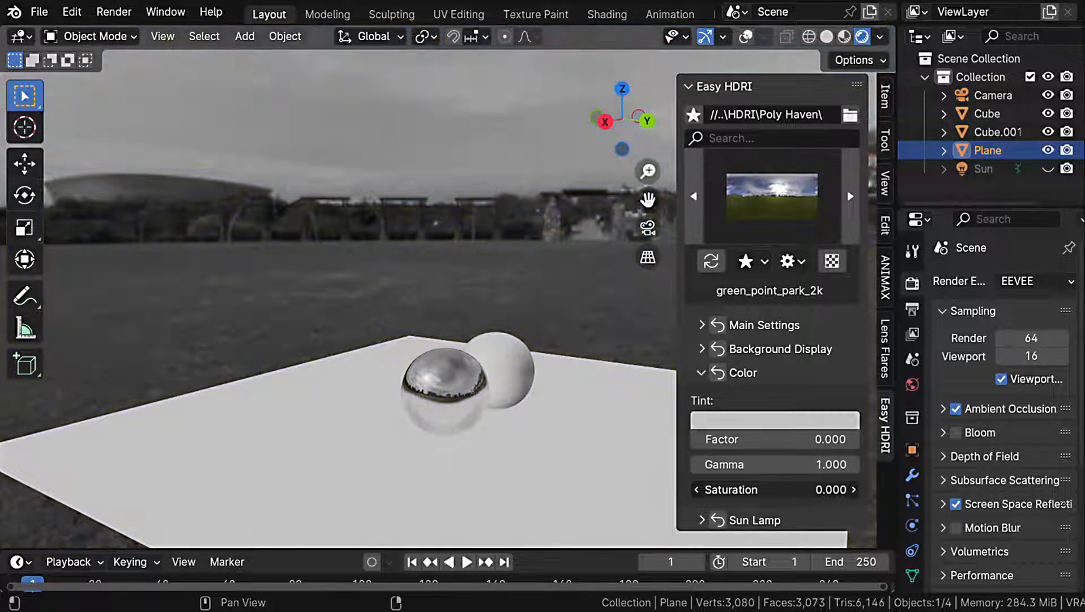
{"action": "left_click", "coordinate": [719, 372]}
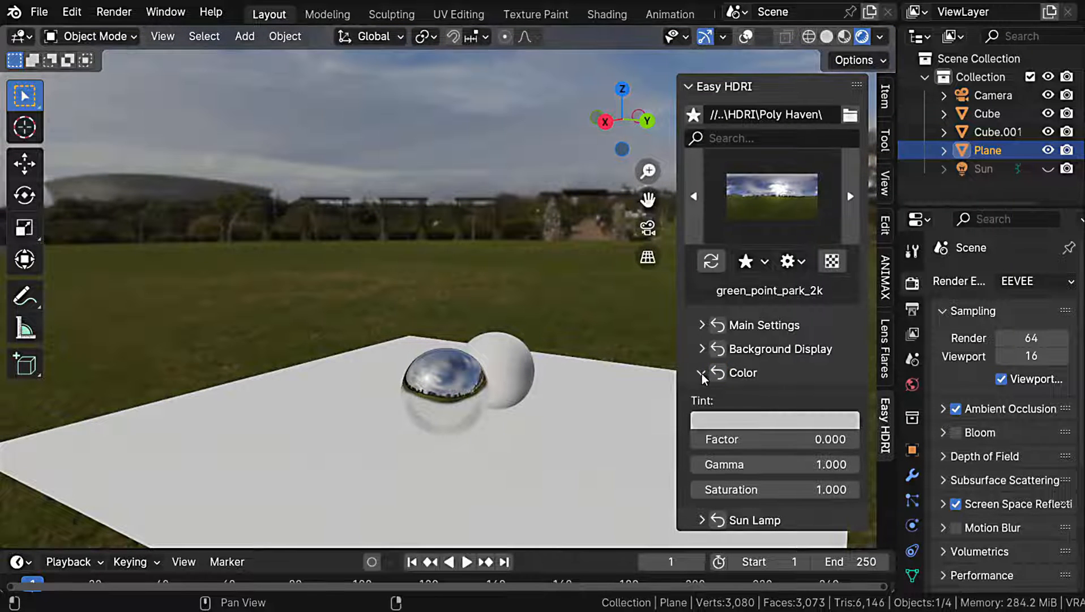
{"action": "left_click", "coordinate": [702, 372]}
Open the Sun Lamp settings and load the flower_road_2k HDRI
{"action": "left_click", "coordinate": [701, 397]}
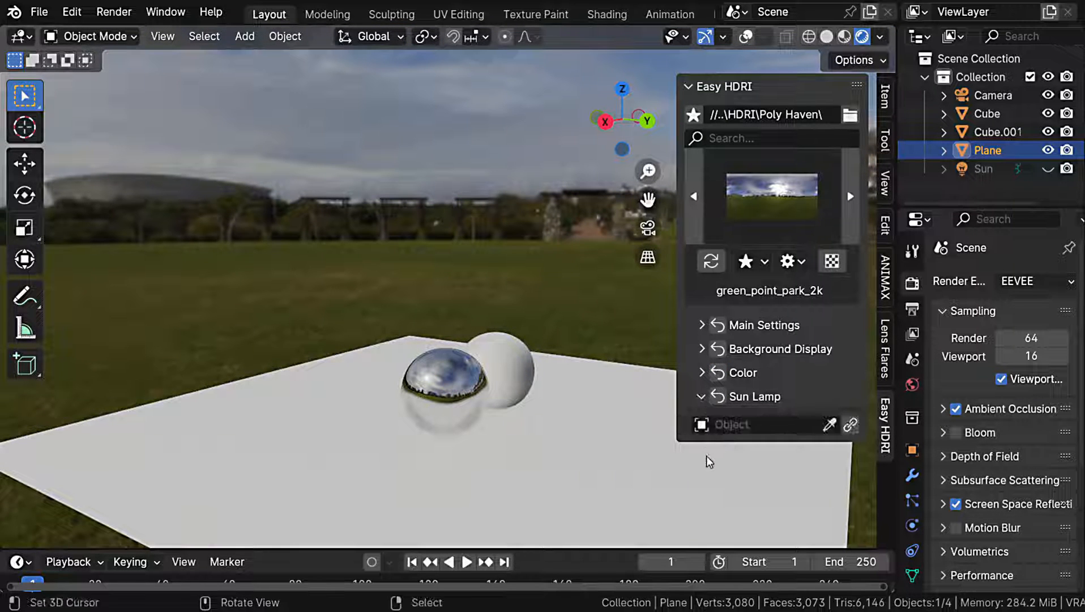
{"action": "left_click", "coordinate": [776, 208]}
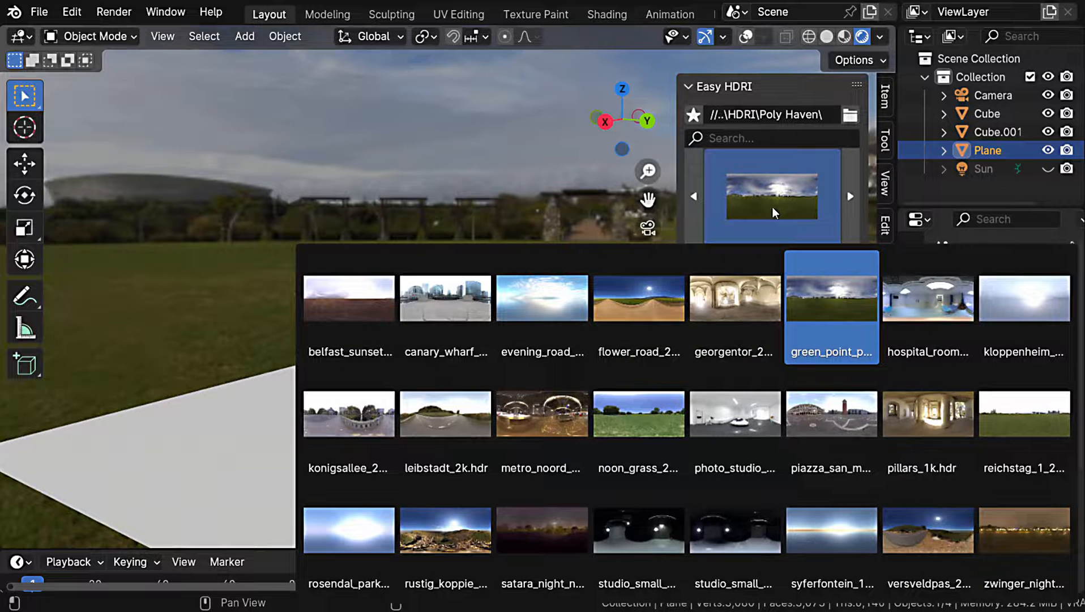
{"action": "left_click", "coordinate": [658, 289]}
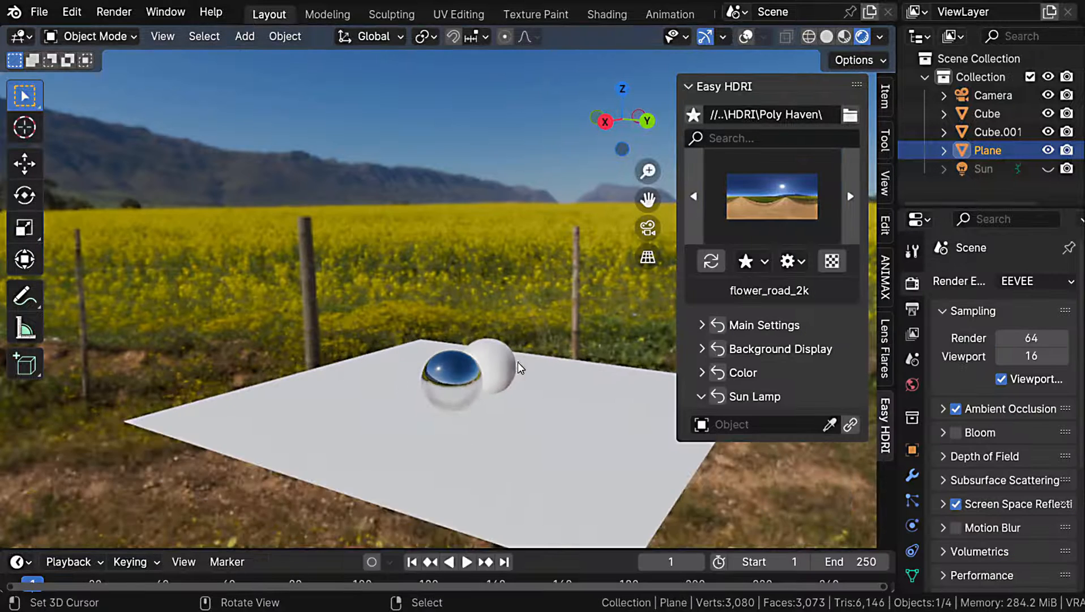
{"action": "scroll", "coordinate": [518, 369], "scroll_direction": "up", "scroll_amount": 5}
{"action": "middle_click_drag", "start_coordinate": [512, 371], "coordinate": [467, 363]}
Unhide the Sun light and assign it as the Sun Lamp object, linked to the HDRI
{"action": "left_click", "coordinate": [1047, 168]}
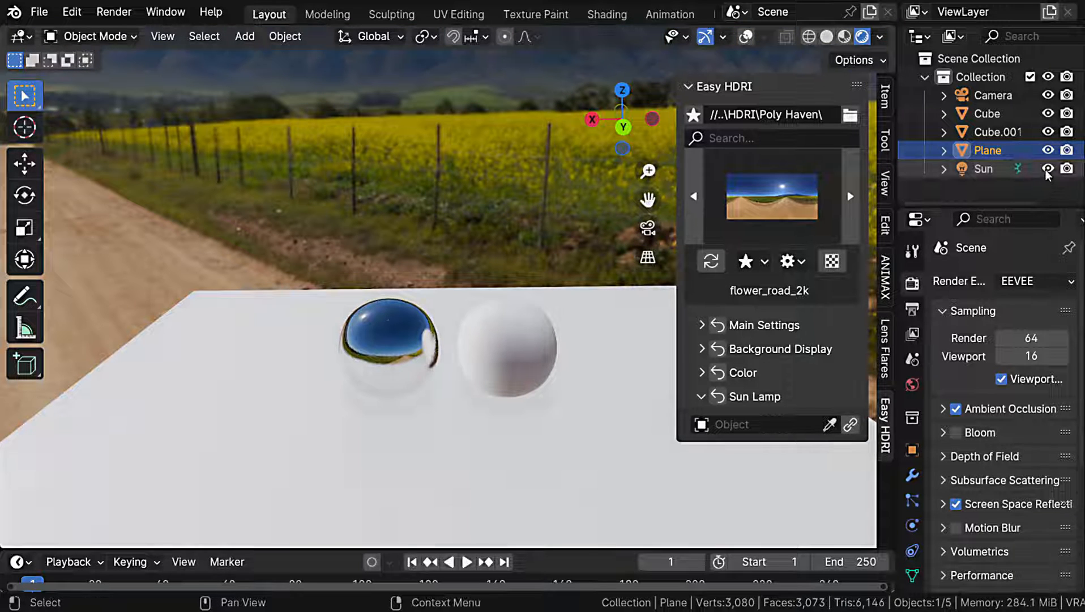
{"action": "left_click", "coordinate": [768, 425]}
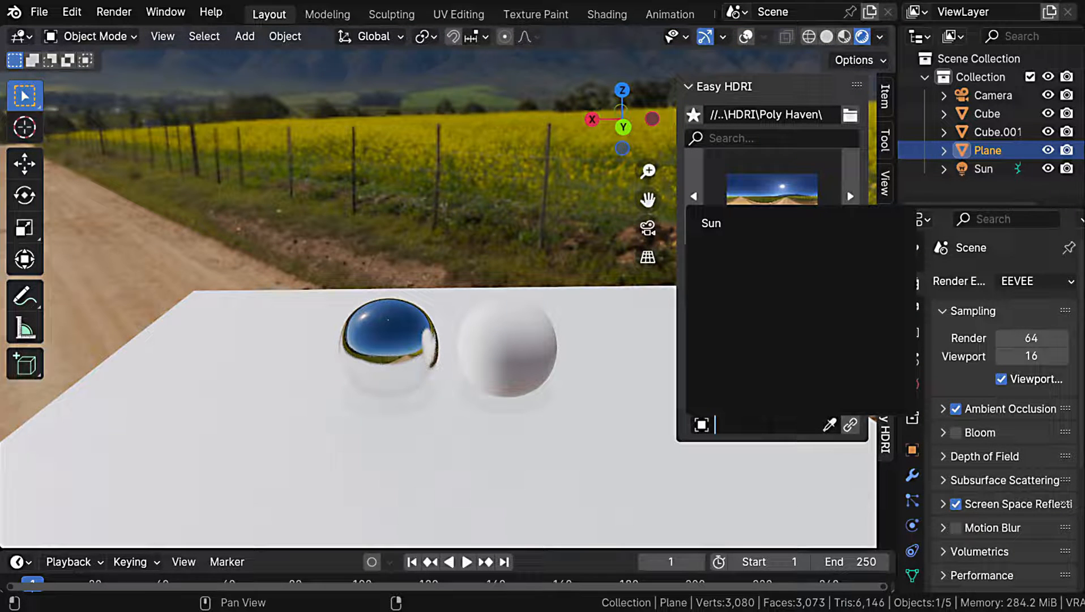
{"action": "left_click", "coordinate": [722, 222]}
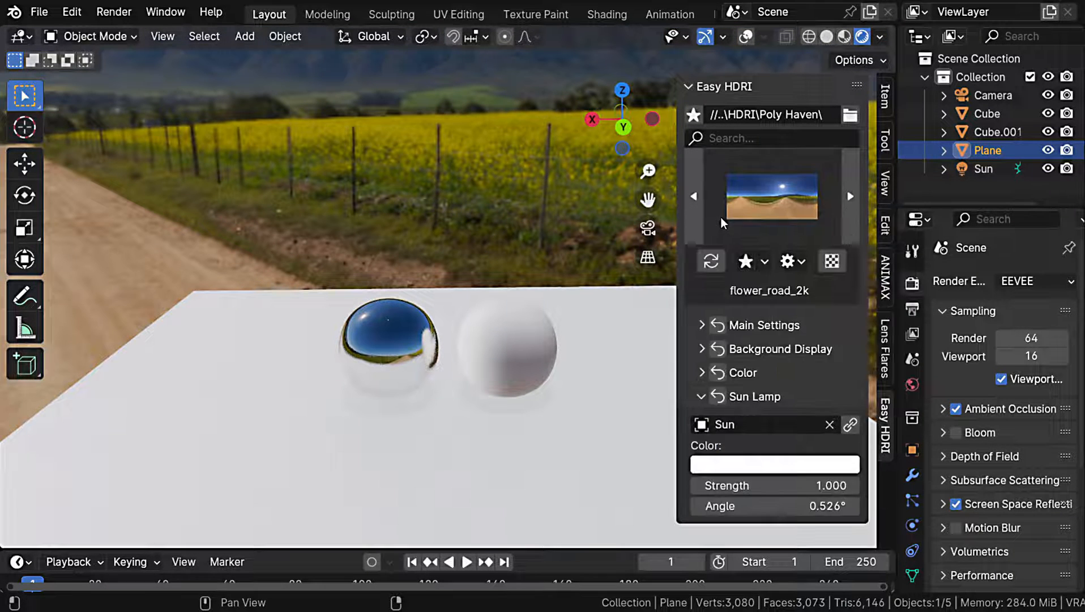
{"action": "left_click", "coordinate": [851, 426]}
Set the Sky Strength to 0.5 in the HDRI's main settings
{"action": "left_click", "coordinate": [728, 324]}
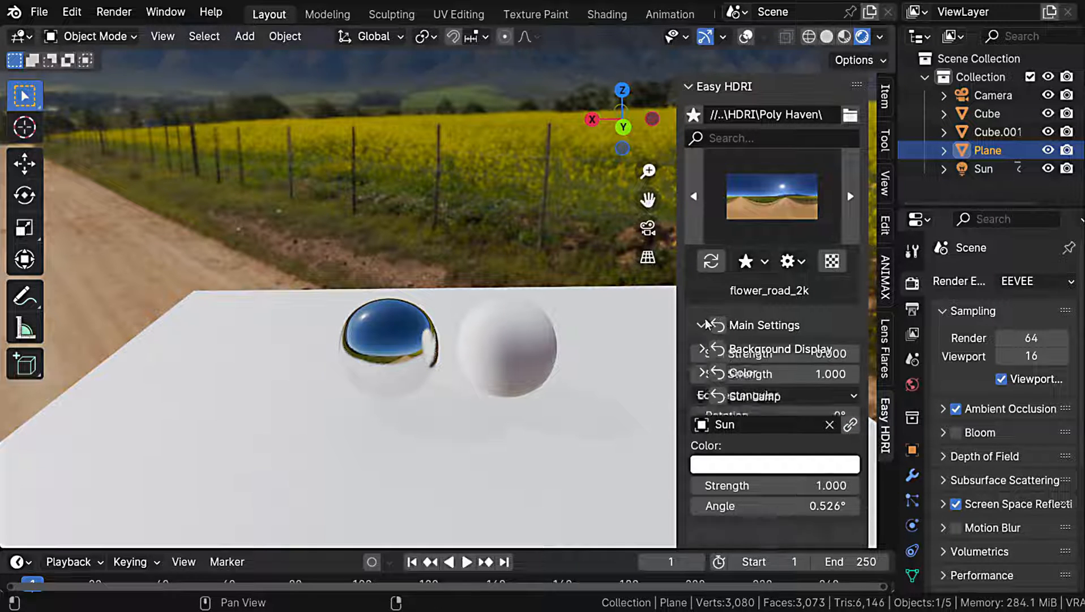
{"action": "left_click", "coordinate": [809, 374]}
{"action": "type", "text": "0.5"}
{"action": "key", "text": "Return"}
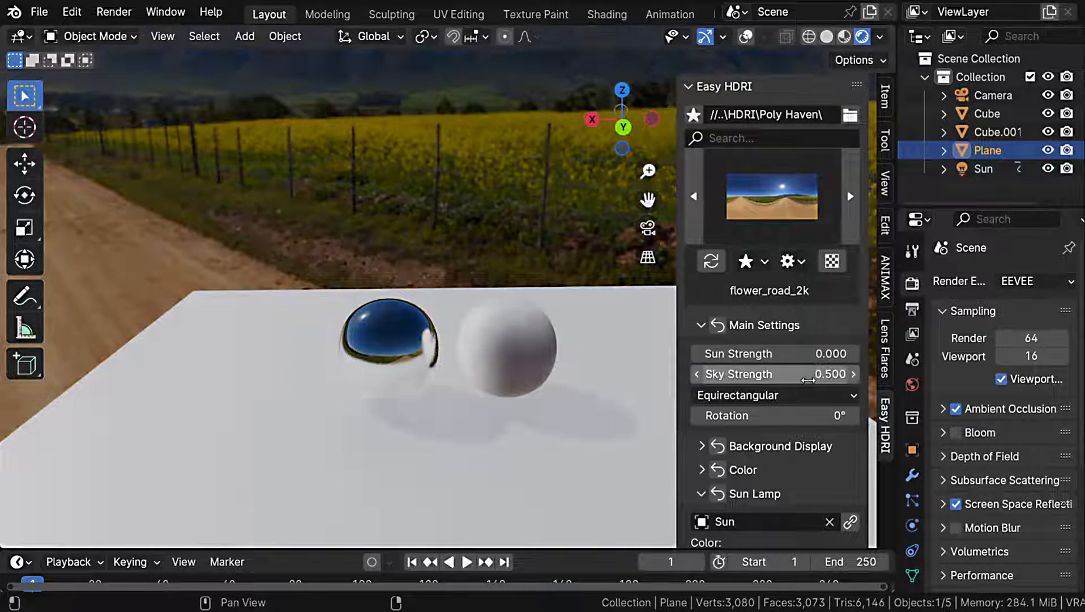
Try rotating the HDRI to about -104° while viewing the spheres' shadows
{"action": "middle_click_drag", "start_coordinate": [555, 378], "coordinate": [457, 399]}
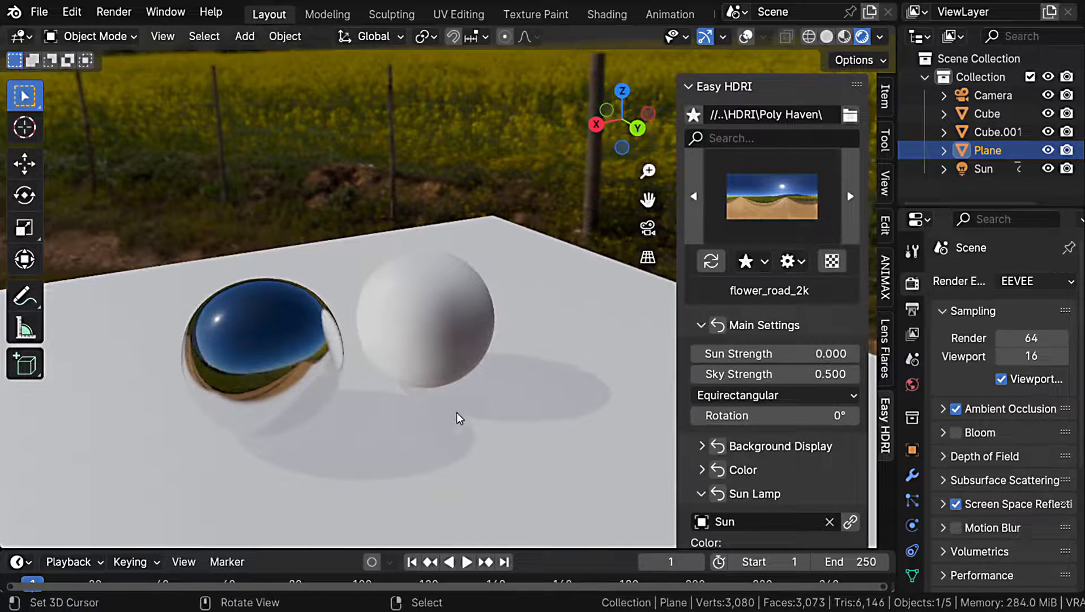
{"action": "middle_click_drag", "start_coordinate": [470, 438], "coordinate": [459, 392]}
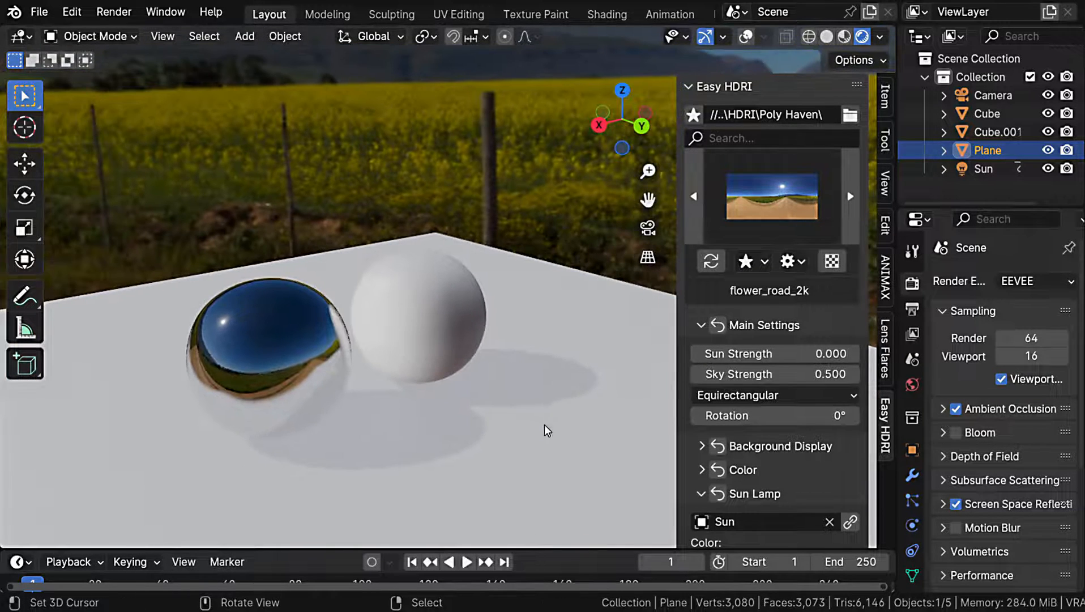
{"action": "left_click_drag", "start_coordinate": [776, 418], "coordinate": [719, 418]}
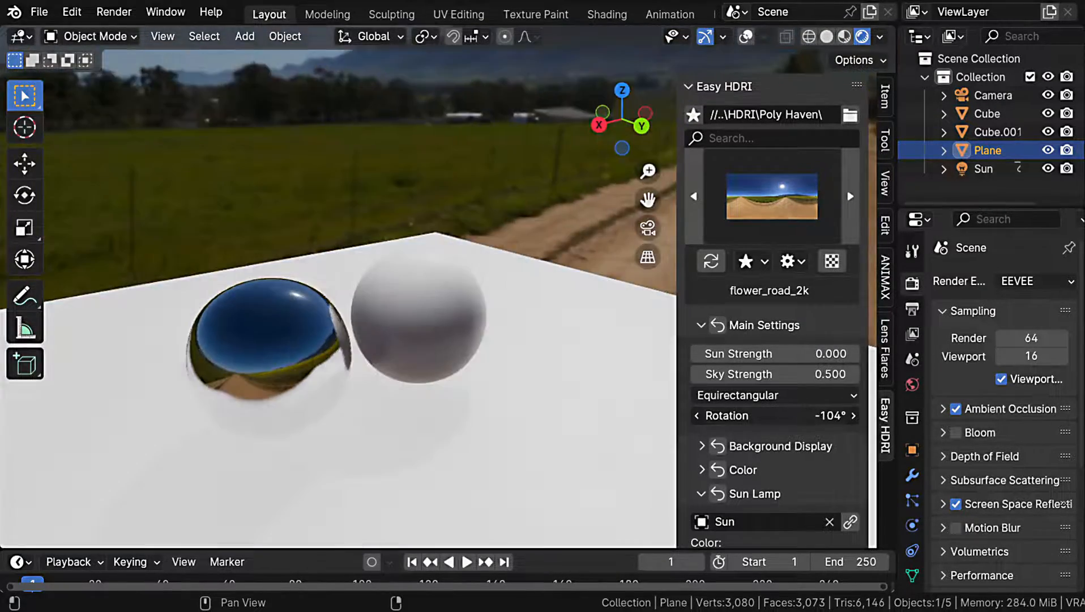
{"action": "key", "text": "Escape"}
Set the Sun Lamp color to pale yellow (Hue 0.155, Saturation 0.513) and its Strength to 10
{"action": "scroll", "coordinate": [768, 434], "scroll_direction": "down", "scroll_amount": 3}
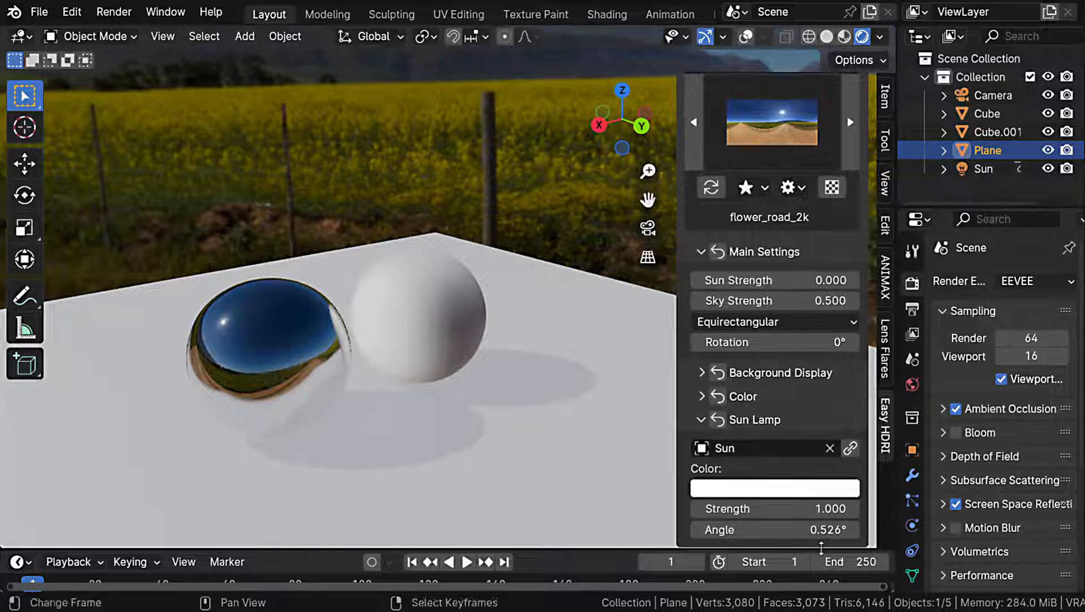
{"action": "left_click", "coordinate": [782, 488]}
{"action": "left_click", "coordinate": [767, 298]}
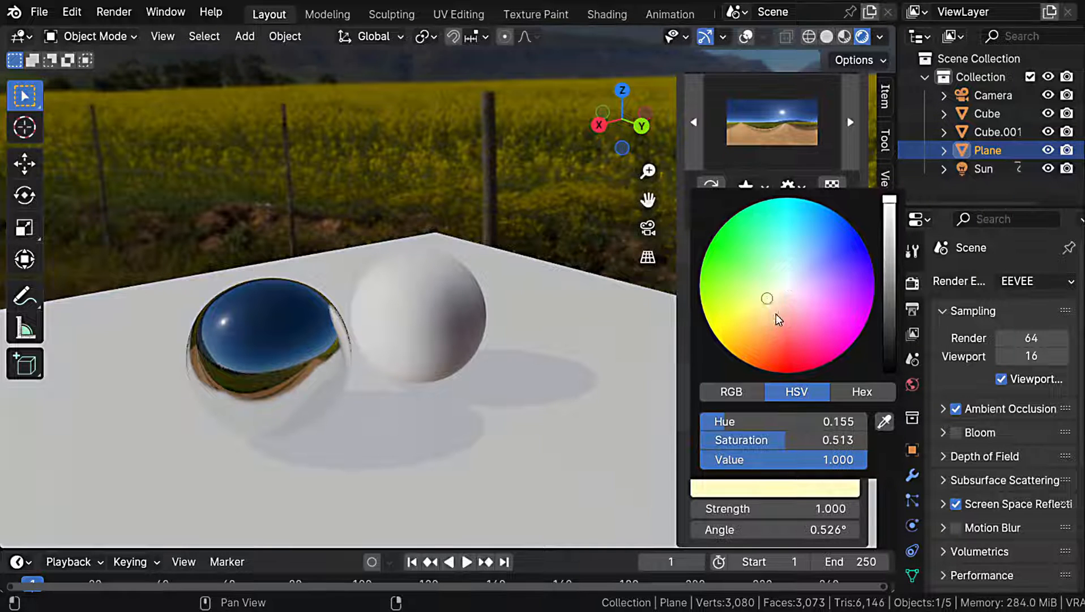
{"action": "left_click", "coordinate": [785, 508]}
{"action": "type", "text": "10"}
{"action": "key", "text": "Return"}
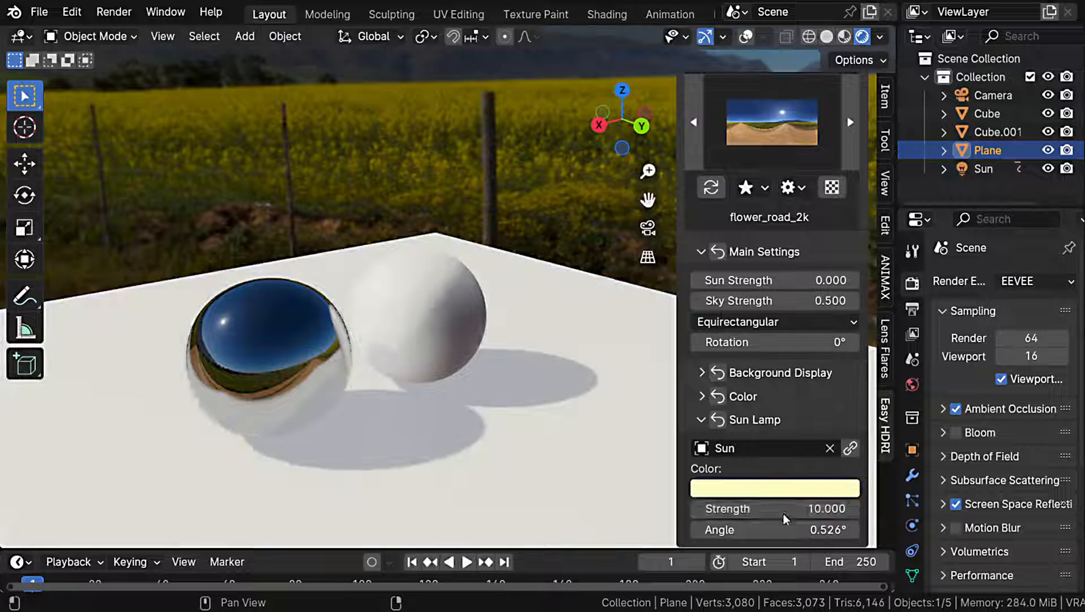
Try a Sun Lamp Angle of 51.5° and examine the sun's reflection in the mirrored sphere
{"action": "middle_click_drag", "start_coordinate": [566, 306], "coordinate": [545, 383]}
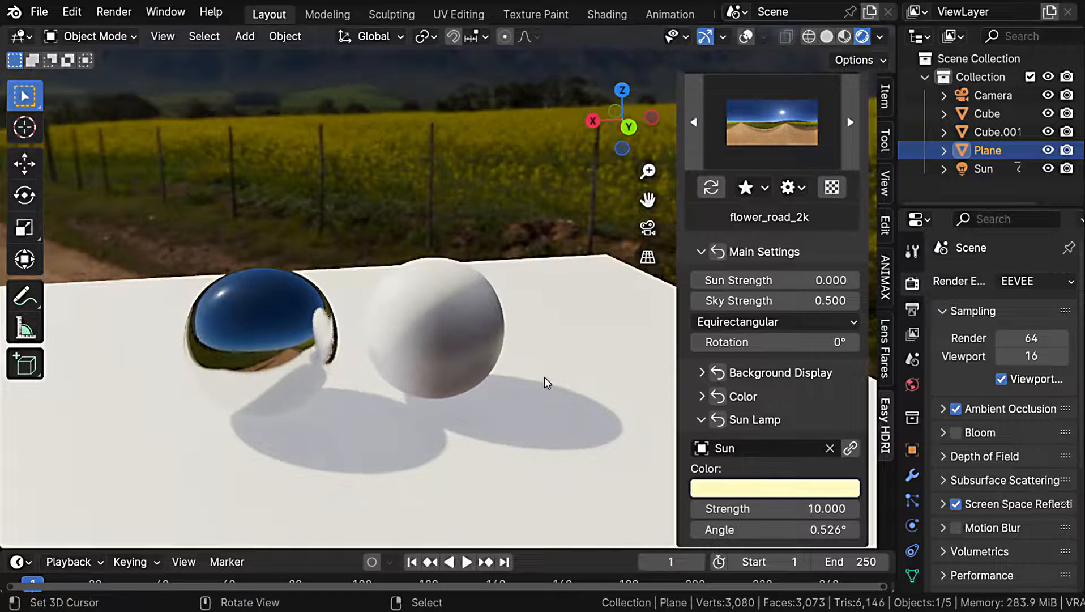
{"action": "mouse_move", "coordinate": [780, 529]}
{"action": "left_mouse_down"}
{"action": "mouse_move", "coordinate": [815, 529]}
{"action": "mouse_move", "coordinate": [780, 529]}
{"action": "left_mouse_up"}
{"action": "key", "text": "Escape"}
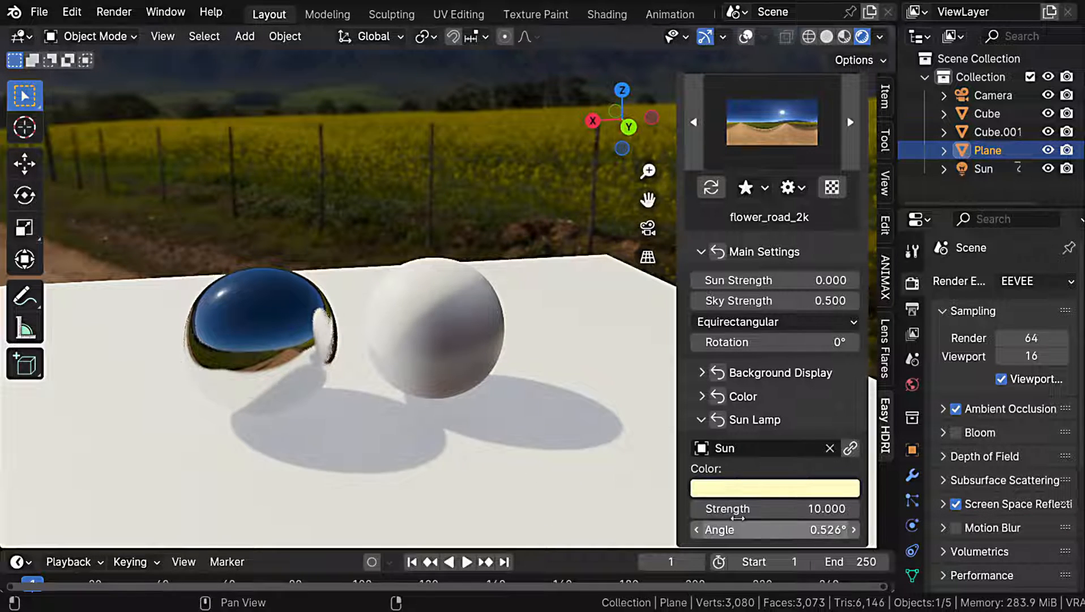
{"action": "middle_click_drag", "start_coordinate": [258, 369], "coordinate": [451, 399]}
{"action": "middle_click_drag", "start_coordinate": [342, 366], "coordinate": [464, 367]}
{"action": "scroll", "coordinate": [487, 371], "scroll_direction": "up", "scroll_amount": 3}
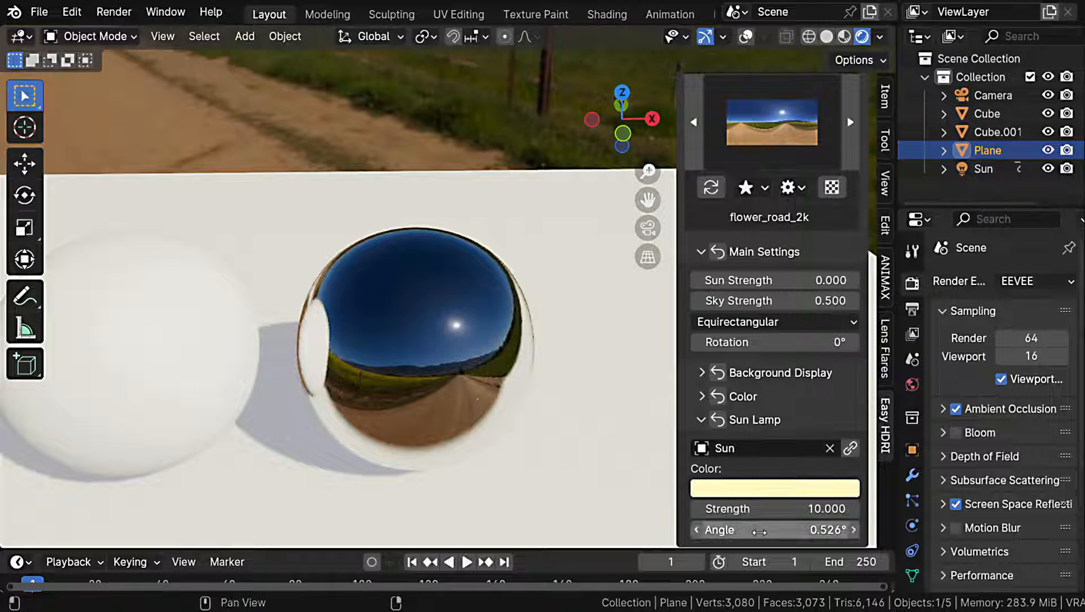
{"action": "left_click_drag", "start_coordinate": [759, 529], "coordinate": [864, 529]}
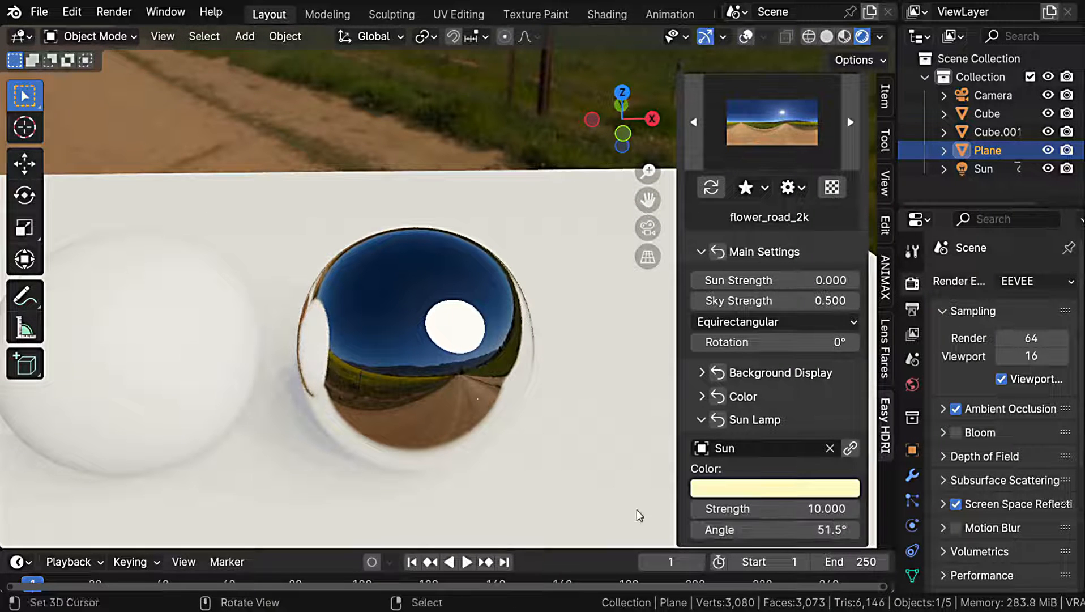
{"action": "scroll", "coordinate": [487, 385], "scroll_direction": "up", "scroll_amount": 4}
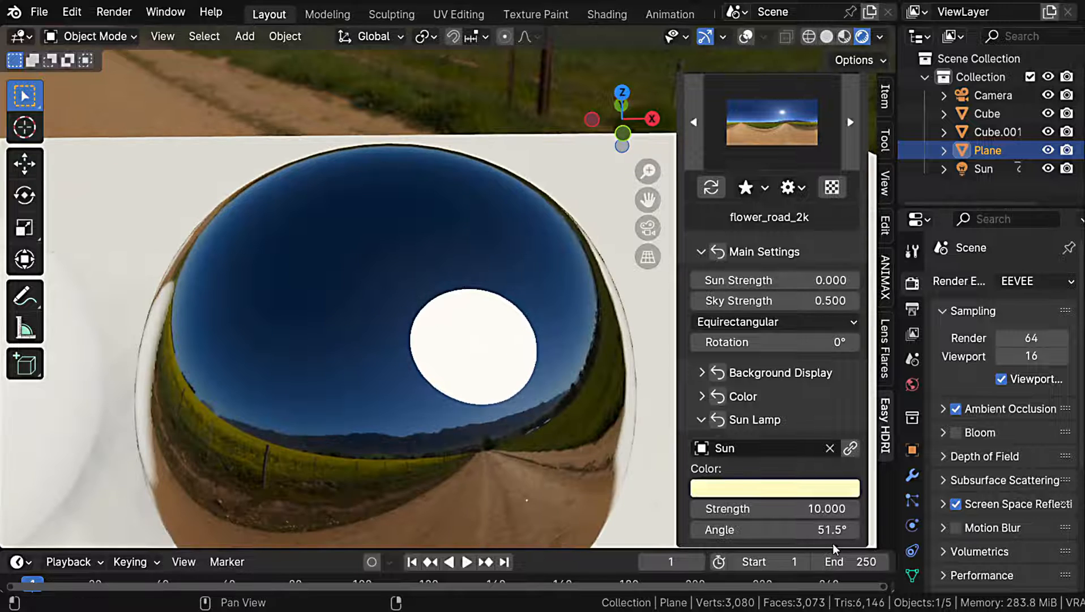
Try a smaller Sun Lamp Angle, and undo all the changes made to the angle
{"action": "left_click", "coordinate": [819, 527]}
{"action": "key", "text": "Escape"}
{"action": "left_click_drag", "start_coordinate": [819, 529], "coordinate": [725, 529]}
{"action": "key", "text": "ctrl+z"}
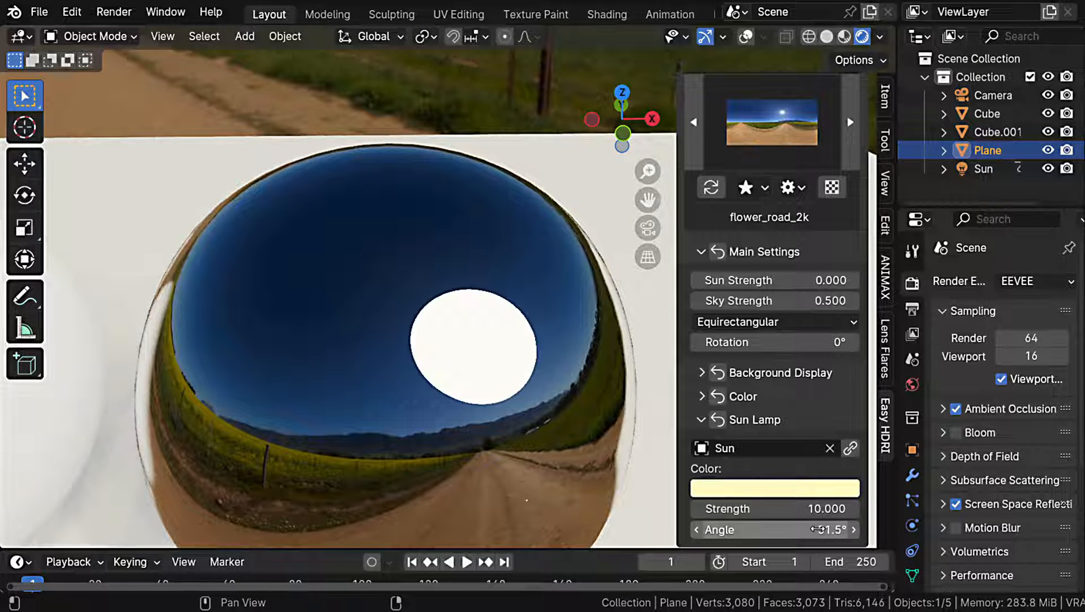
{"action": "key", "text": "ctrl+z"}
{"action": "middle_click_drag", "start_coordinate": [494, 398], "coordinate": [487, 414]}
{"action": "scroll", "coordinate": [481, 413], "scroll_direction": "down", "scroll_amount": 8}
{"action": "middle_click_drag", "start_coordinate": [414, 405], "coordinate": [509, 396]}
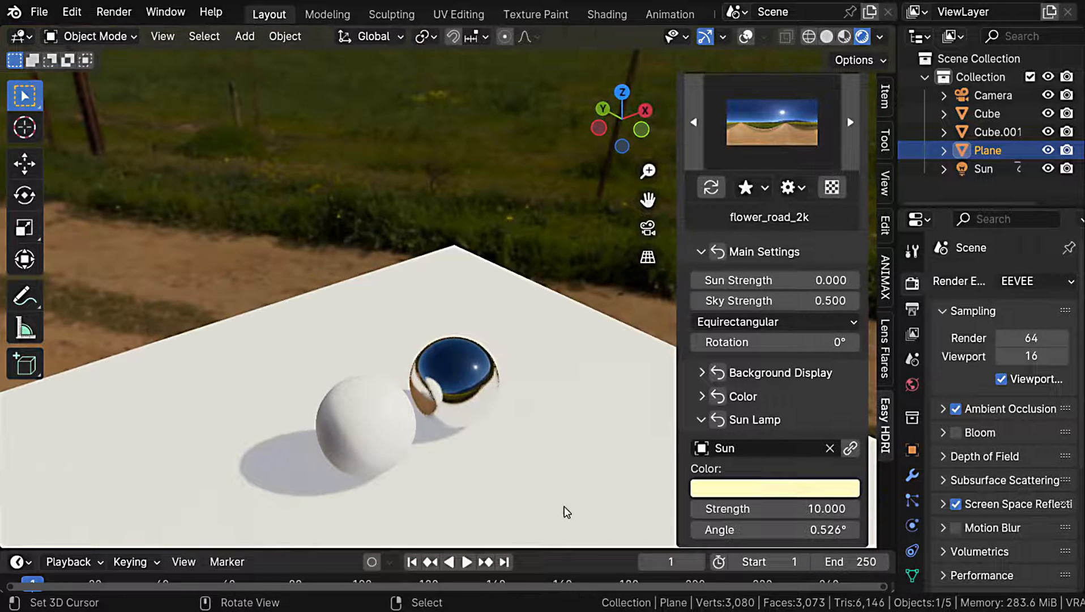
Replace the Sun linked in the Sun Lamp settings with a newly created sun, and reset the Sun Lamp section
{"action": "left_click", "coordinate": [828, 449]}
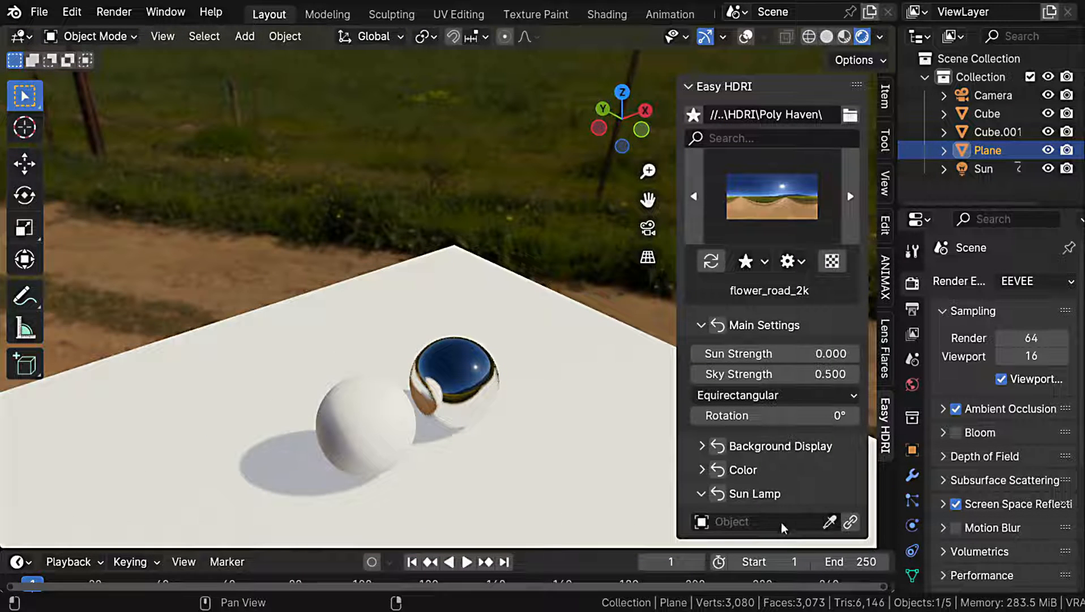
{"action": "left_click", "coordinate": [850, 521]}
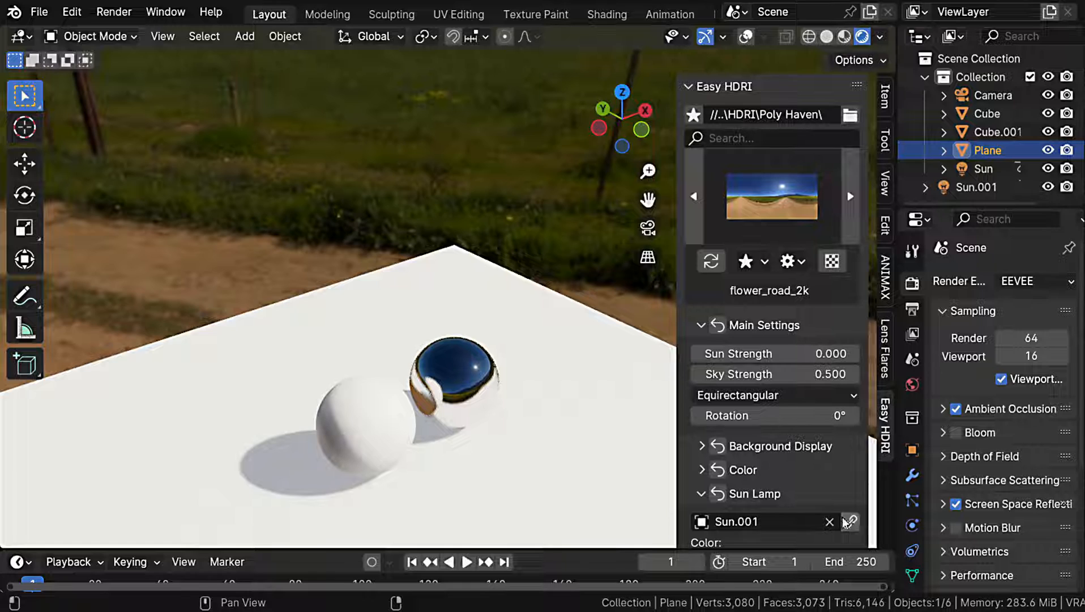
{"action": "left_click_drag", "start_coordinate": [770, 415], "coordinate": [828, 415]}
{"action": "right_click", "coordinate": [827, 415]}
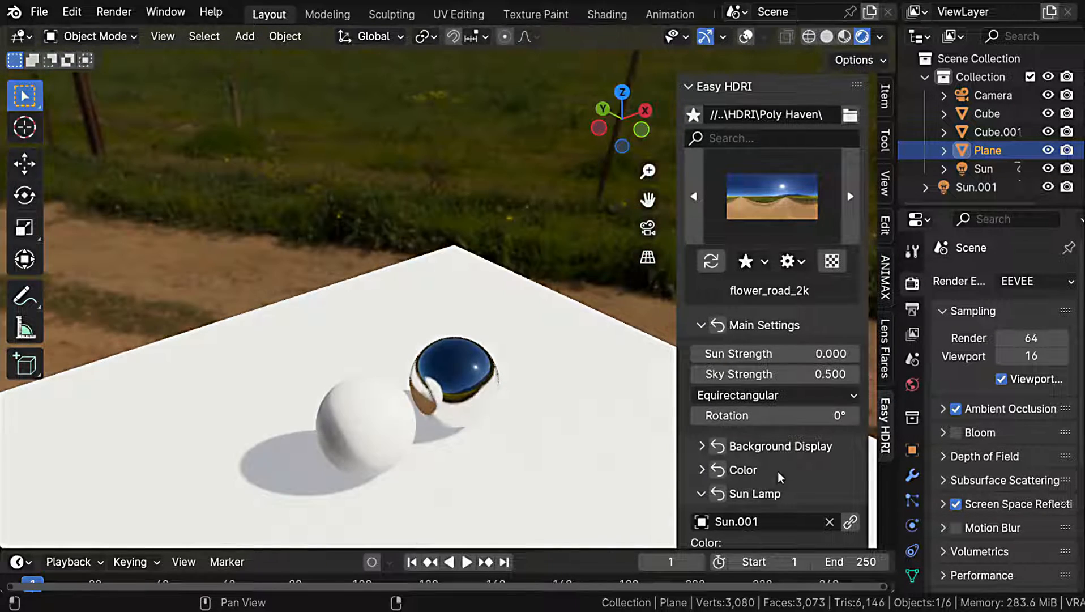
{"action": "scroll", "coordinate": [779, 457], "scroll_direction": "down", "scroll_amount": 2}
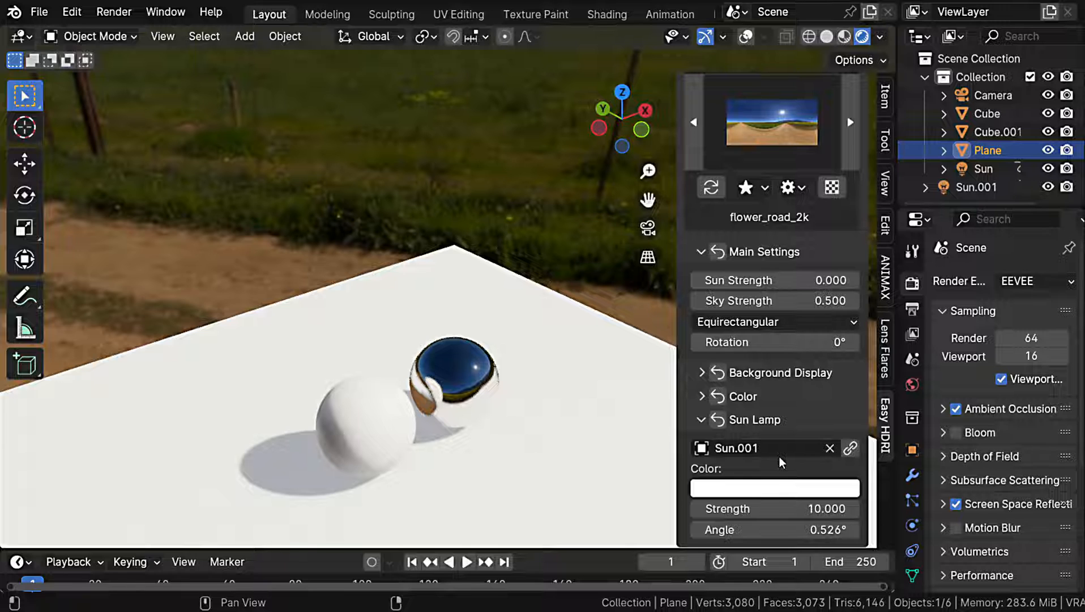
{"action": "left_click", "coordinate": [717, 419]}
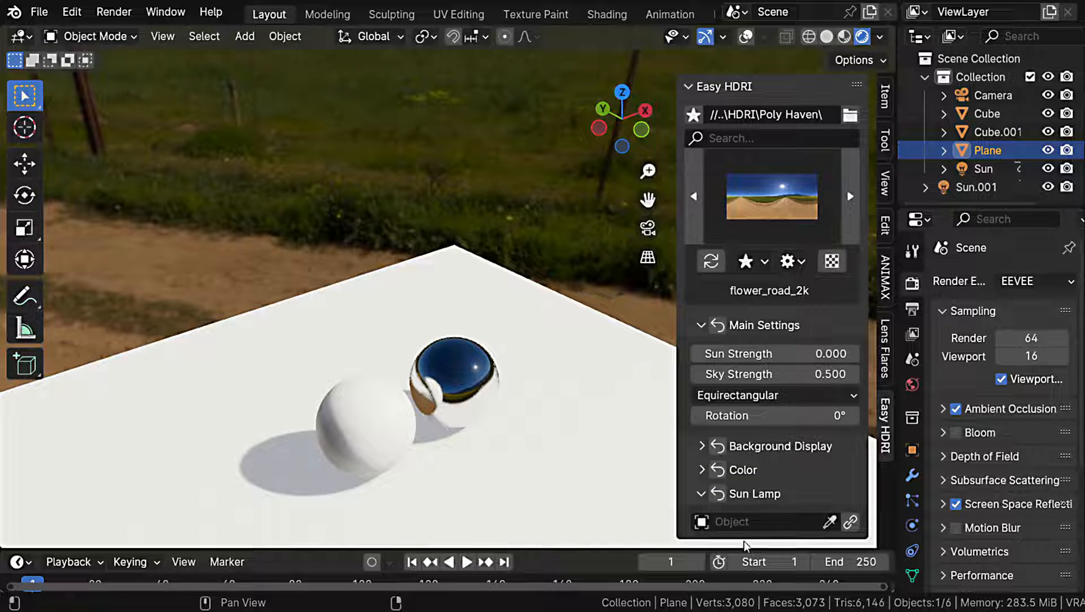
{"action": "left_click", "coordinate": [702, 494]}
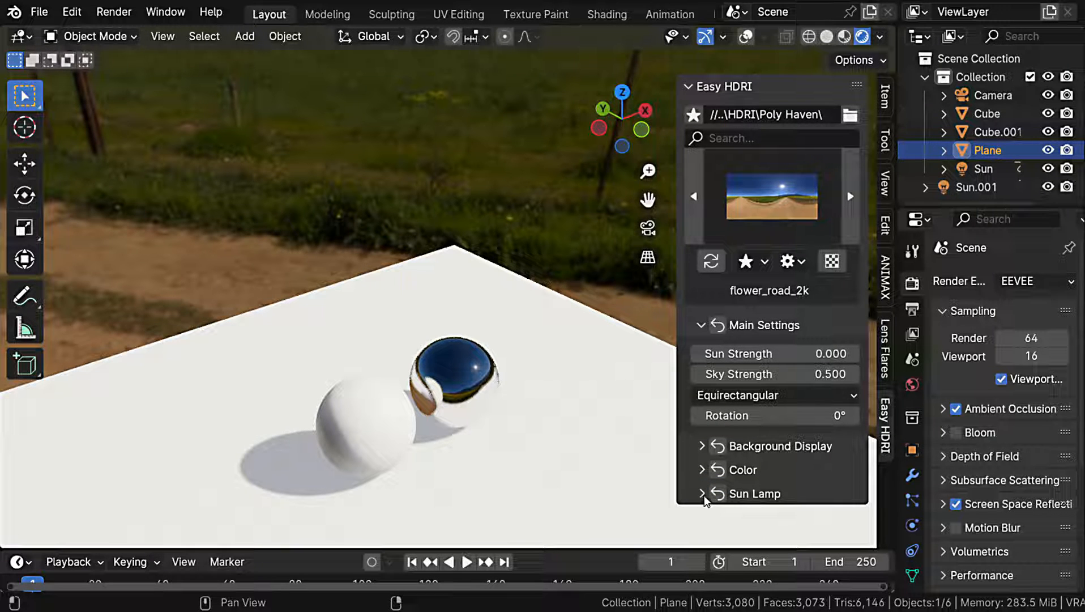
Try a transparent background behind the plane and spheres, and switch back to the HDRI background
{"action": "left_click", "coordinate": [832, 261]}
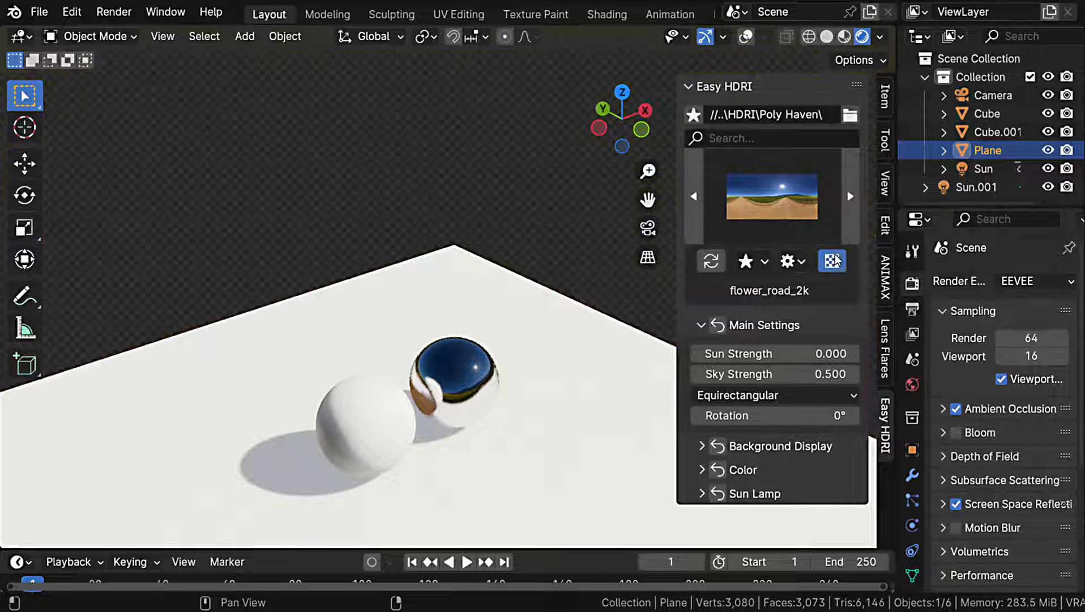
{"action": "scroll", "coordinate": [563, 269], "scroll_direction": "down", "scroll_amount": 5}
{"action": "middle_click_drag", "start_coordinate": [563, 269], "coordinate": [514, 250]}
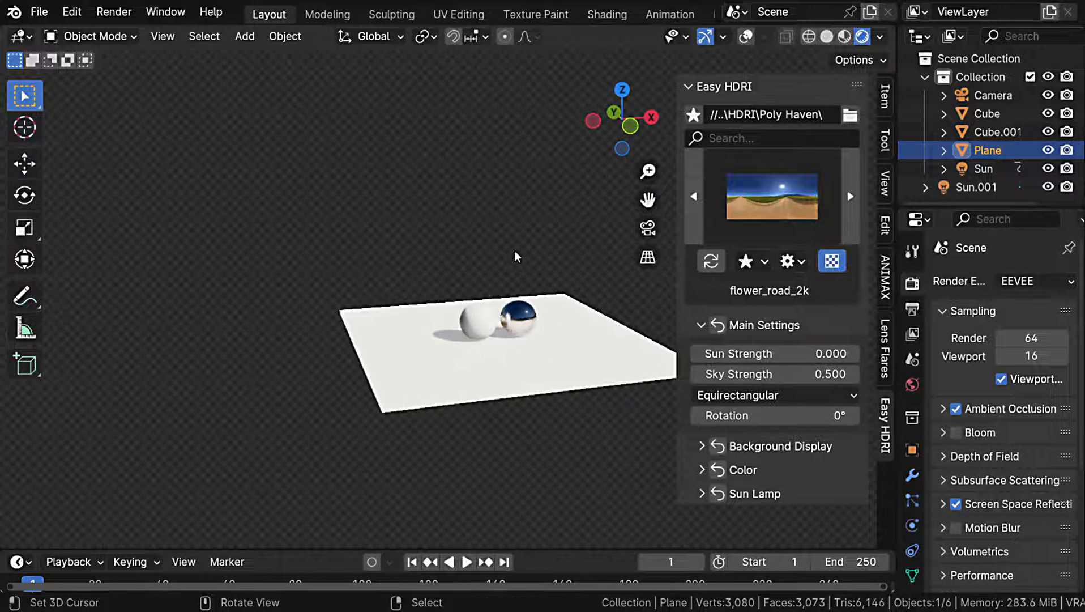
{"action": "left_click", "coordinate": [832, 262]}
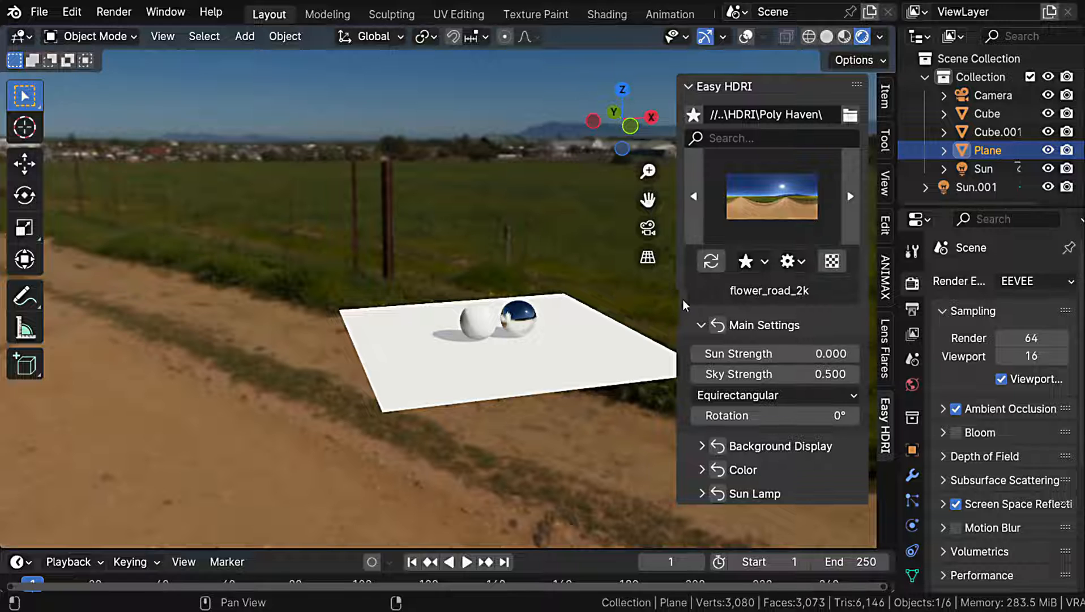
Examine the list of loaded HDRI images in the Image Editor and return to the 3D Viewport
{"action": "left_click", "coordinate": [800, 264]}
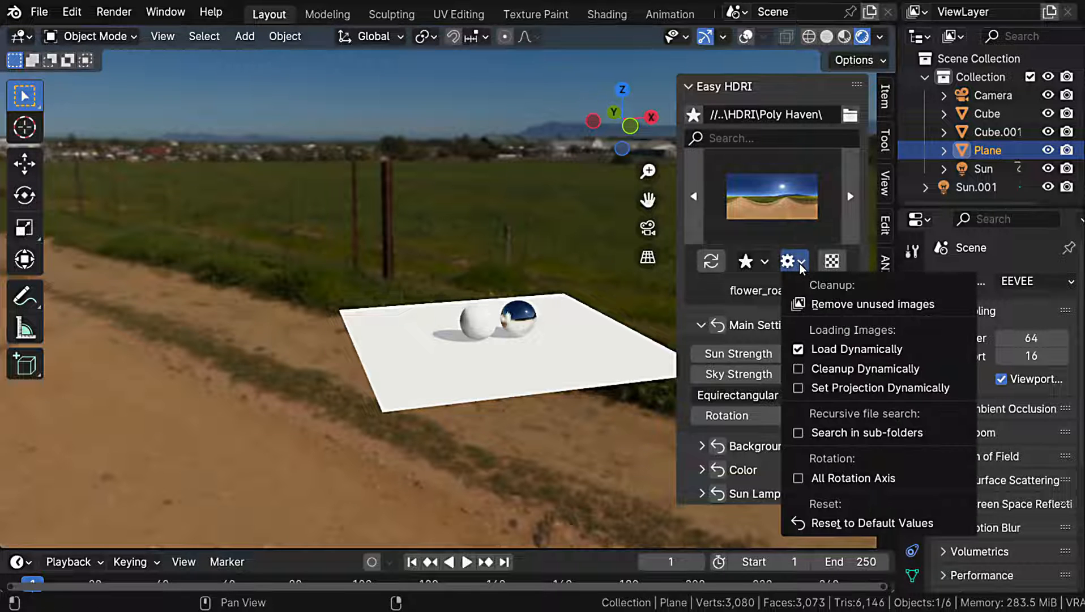
{"action": "left_click", "coordinate": [845, 303]}
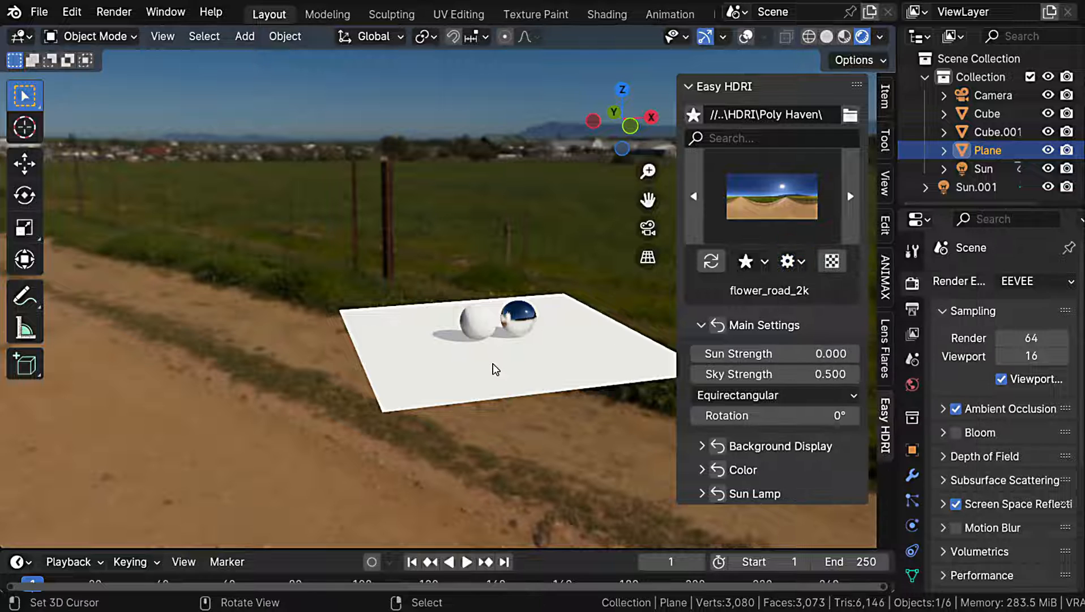
{"action": "key", "text": "shift+F10"}
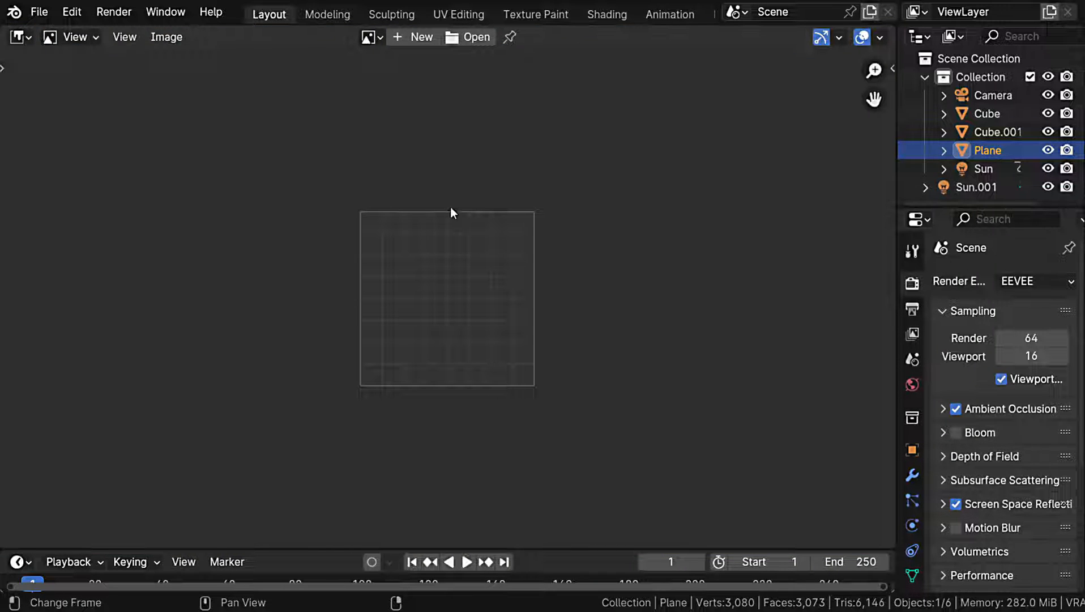
{"action": "left_click", "coordinate": [376, 38]}
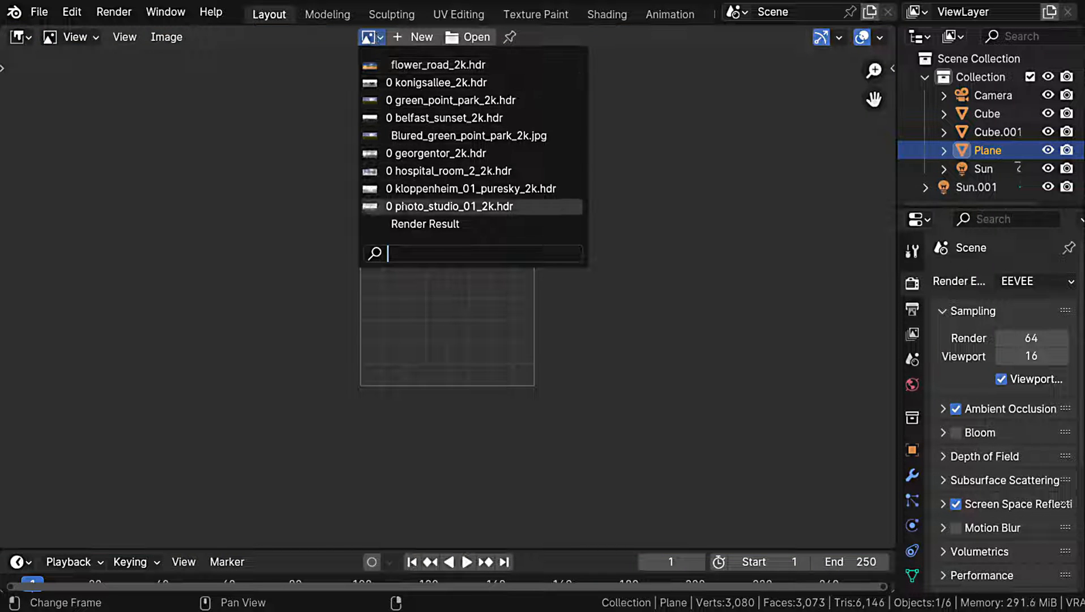
{"action": "left_click", "coordinate": [374, 39]}
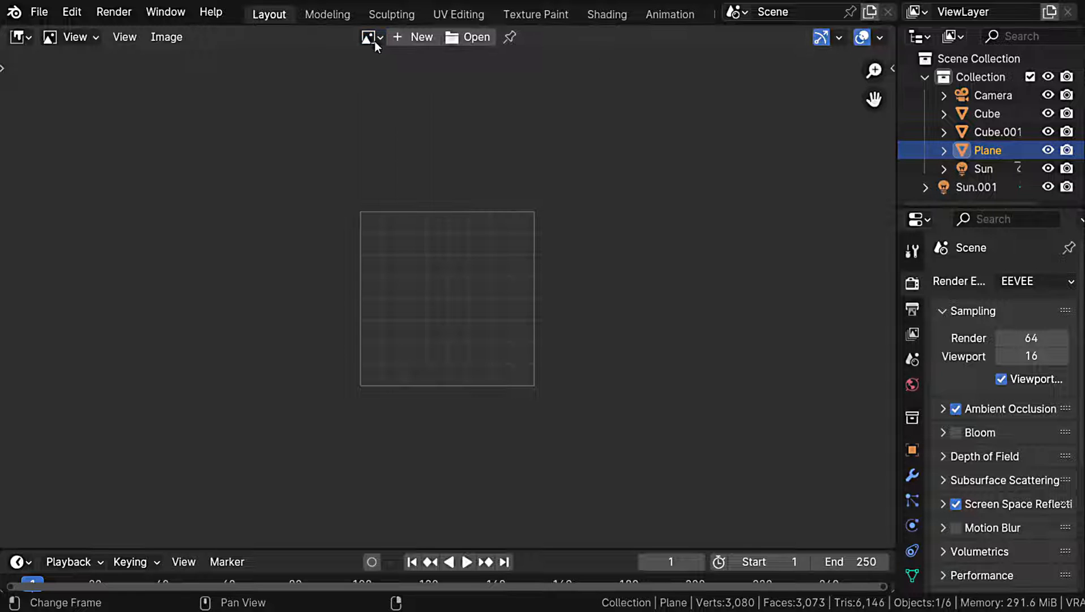
{"action": "left_click", "coordinate": [265, 13]}
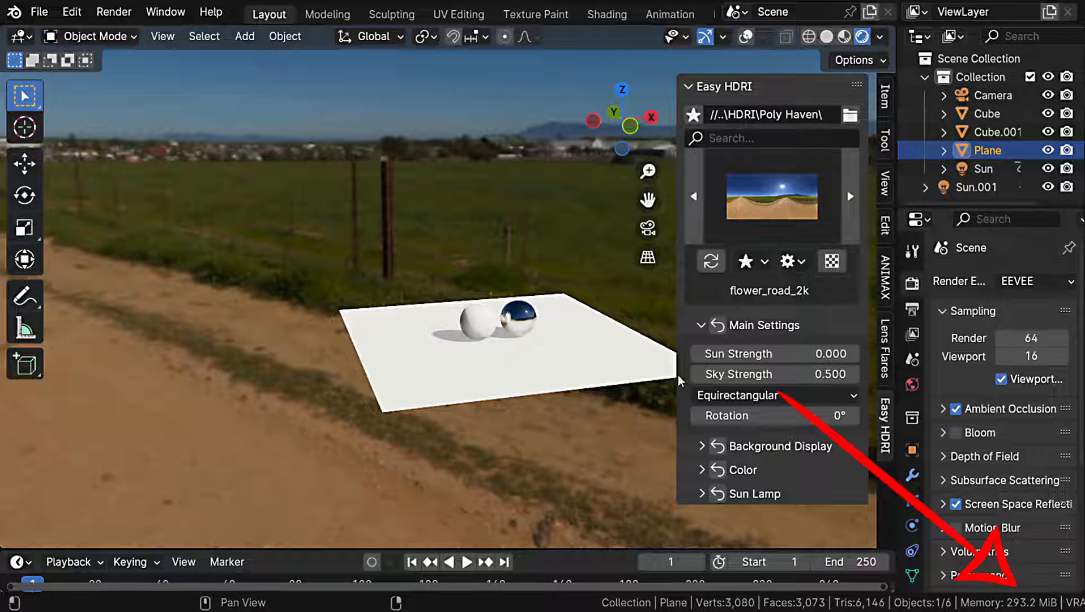
Remove the unused HDRI images from the file and turn off Load Dynamically in the Easy HDRI settings
{"action": "left_click", "coordinate": [798, 267]}
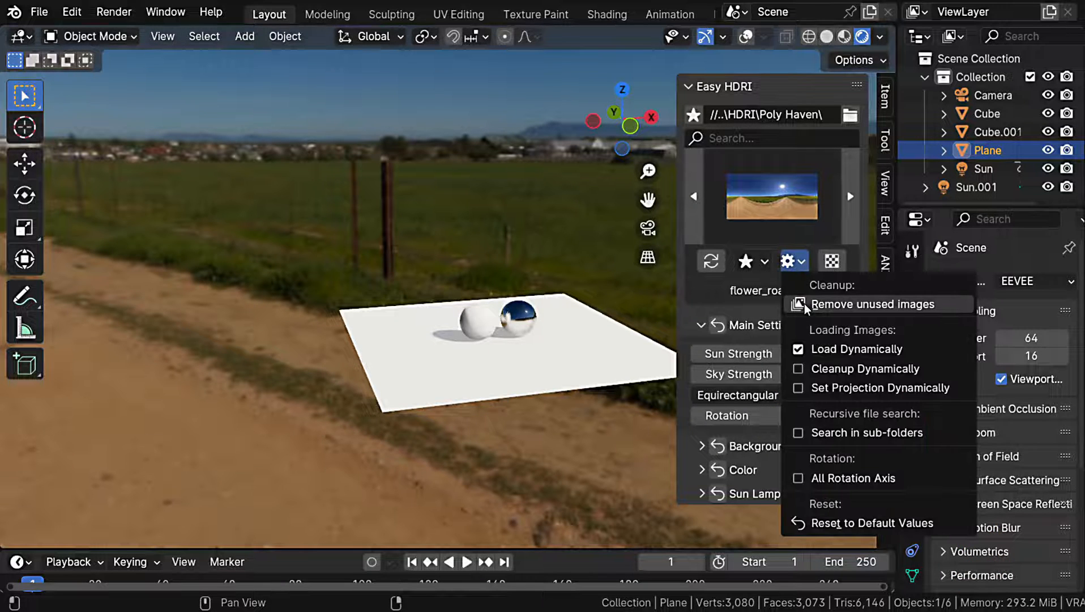
{"action": "left_click", "coordinate": [805, 304]}
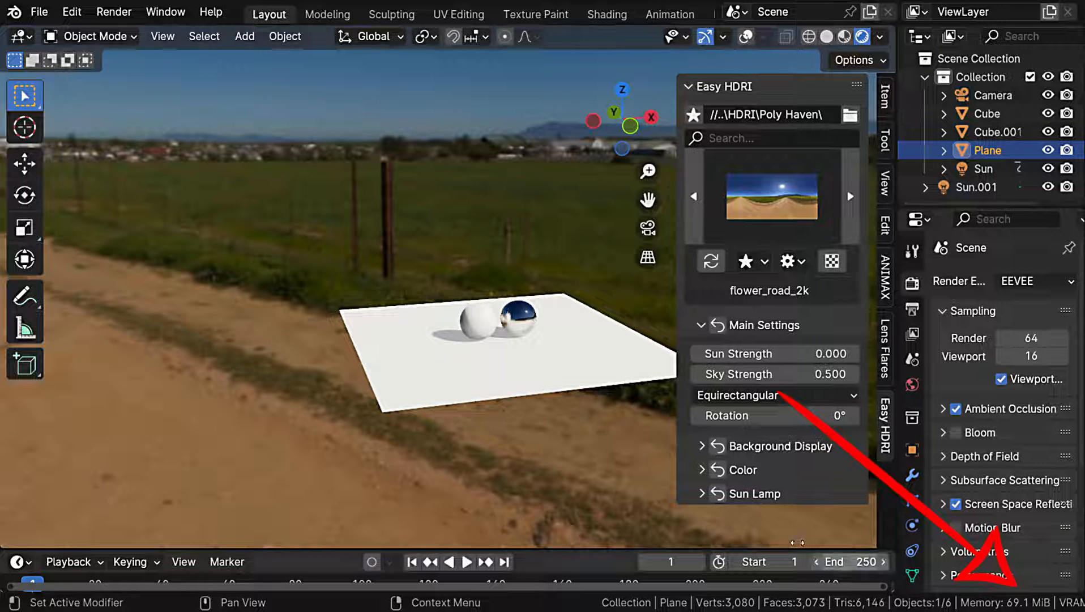
{"action": "left_click", "coordinate": [788, 261]}
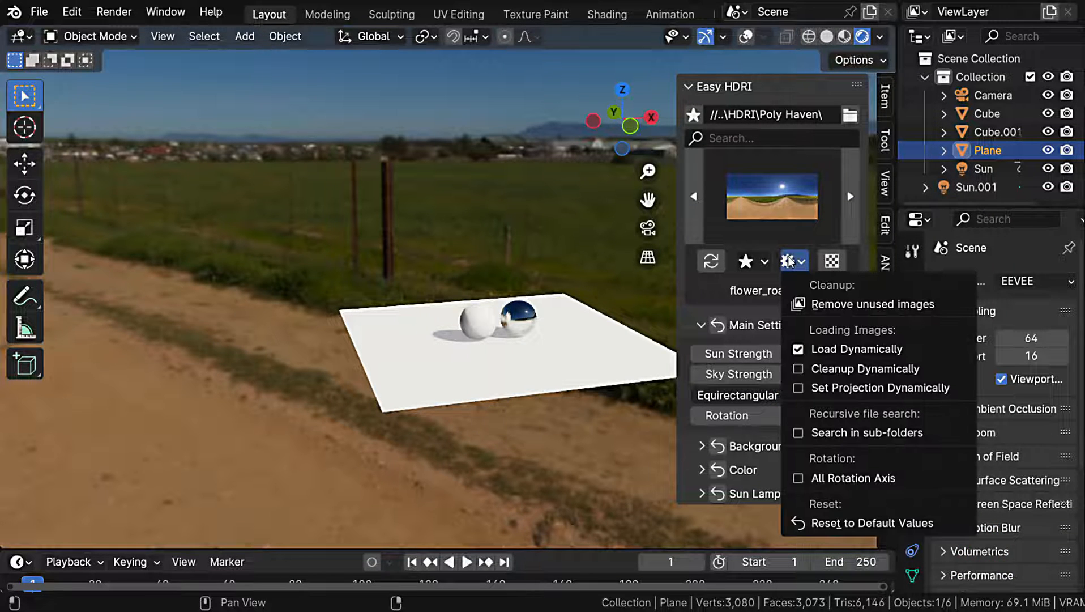
{"action": "left_click", "coordinate": [802, 350]}
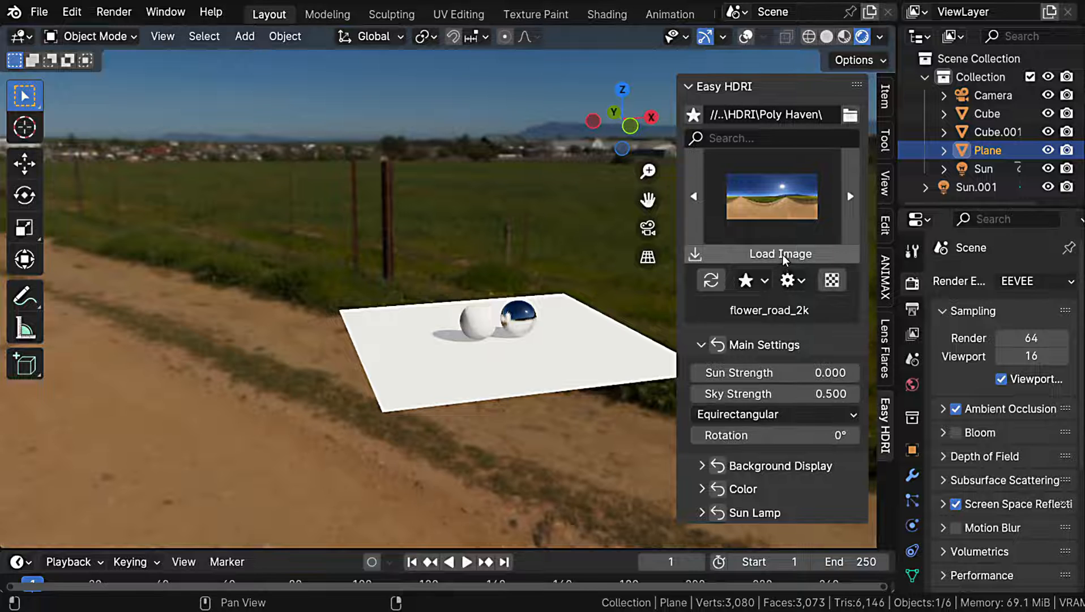
Choose the green_point_park_2k HDRI and load it manually as the scene's environment
{"action": "left_click", "coordinate": [774, 207]}
{"action": "left_click", "coordinate": [832, 302]}
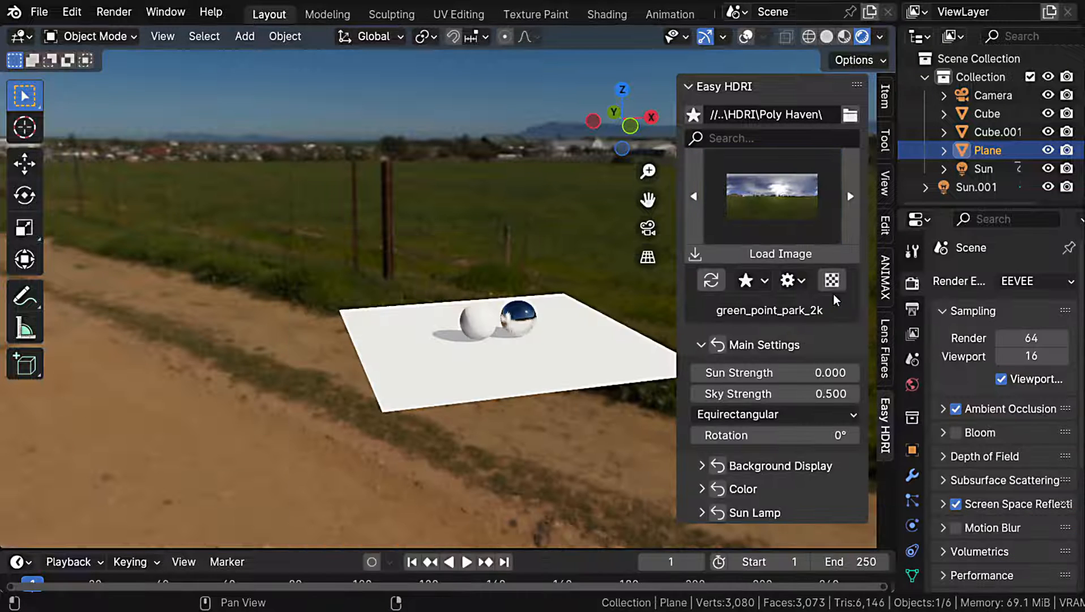
{"action": "left_click", "coordinate": [785, 255]}
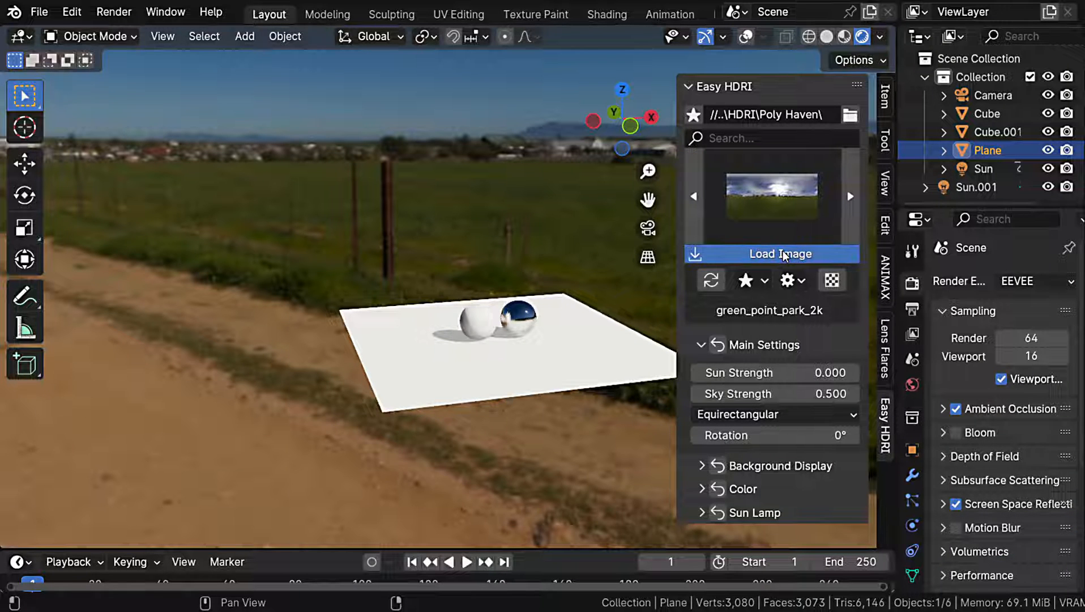
Choose the konigsallee_2k HDRI, load it manually, and view the scene from another angle
{"action": "left_click", "coordinate": [781, 216]}
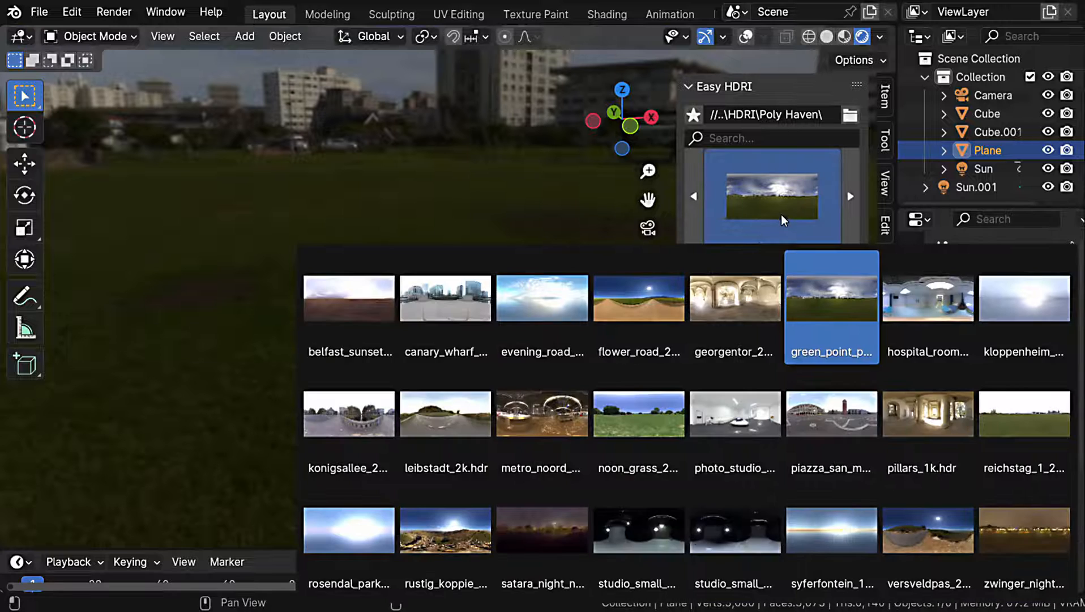
{"action": "left_click", "coordinate": [750, 439]}
{"action": "scroll", "coordinate": [699, 235], "scroll_direction": "up", "scroll_amount": 4, "text": "ctrl"}
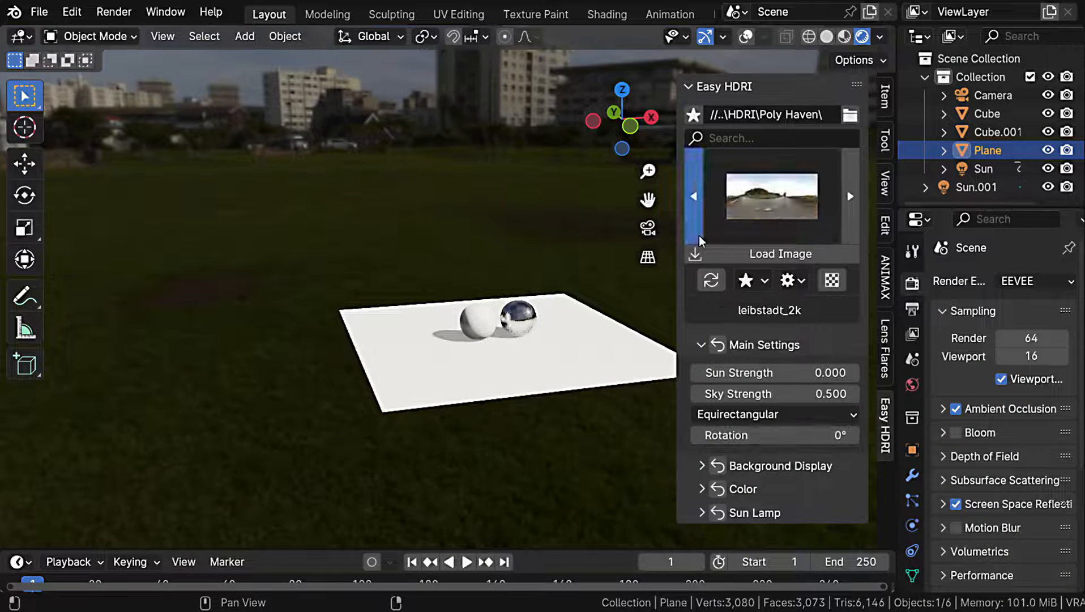
{"action": "left_click", "coordinate": [744, 254]}
{"action": "middle_click_drag", "start_coordinate": [569, 352], "coordinate": [527, 354]}
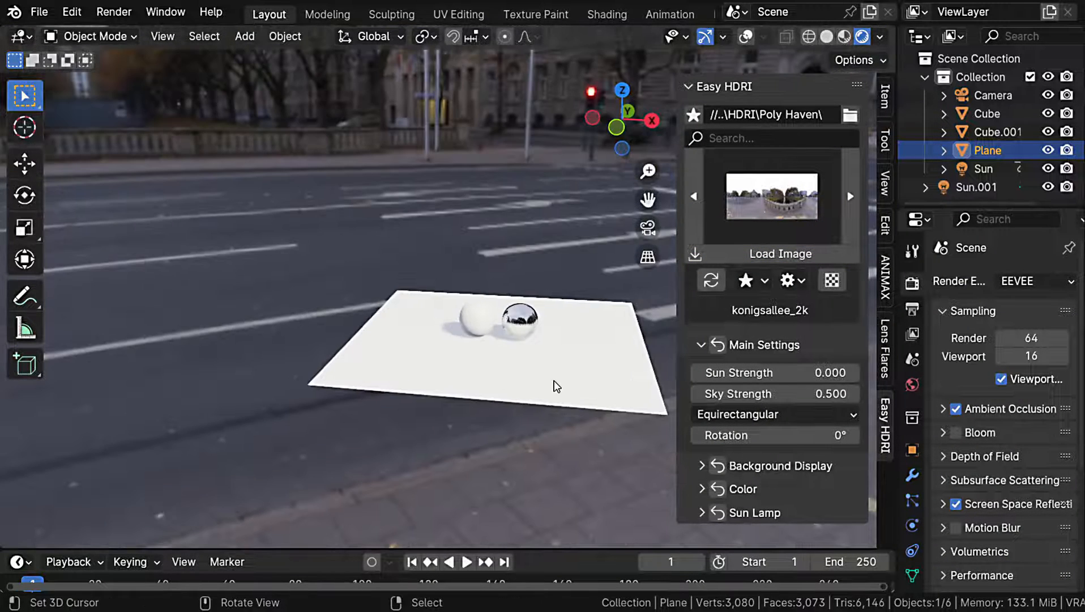
Turn Load Dynamically back on and review the projection types available for the HDRI
{"action": "left_click", "coordinate": [793, 281]}
{"action": "left_click", "coordinate": [800, 368]}
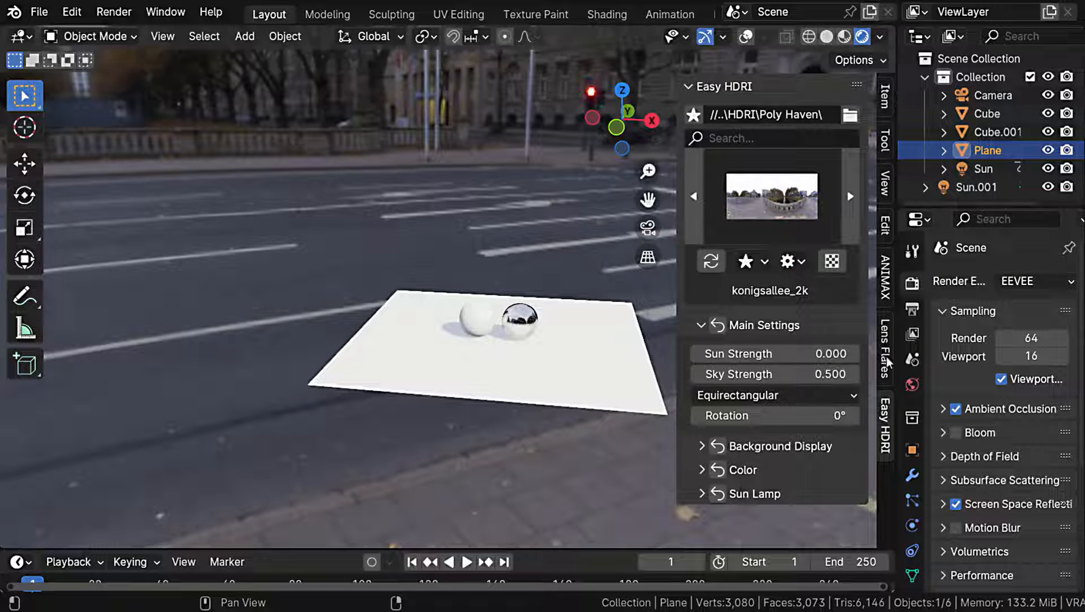
{"action": "left_click", "coordinate": [794, 262]}
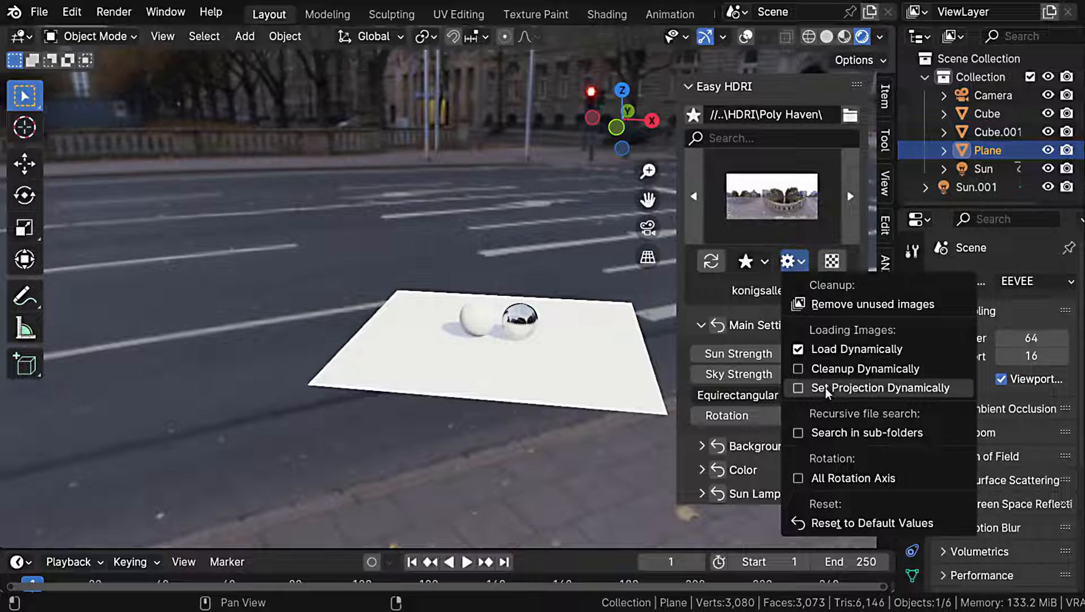
{"action": "left_click", "coordinate": [777, 397]}
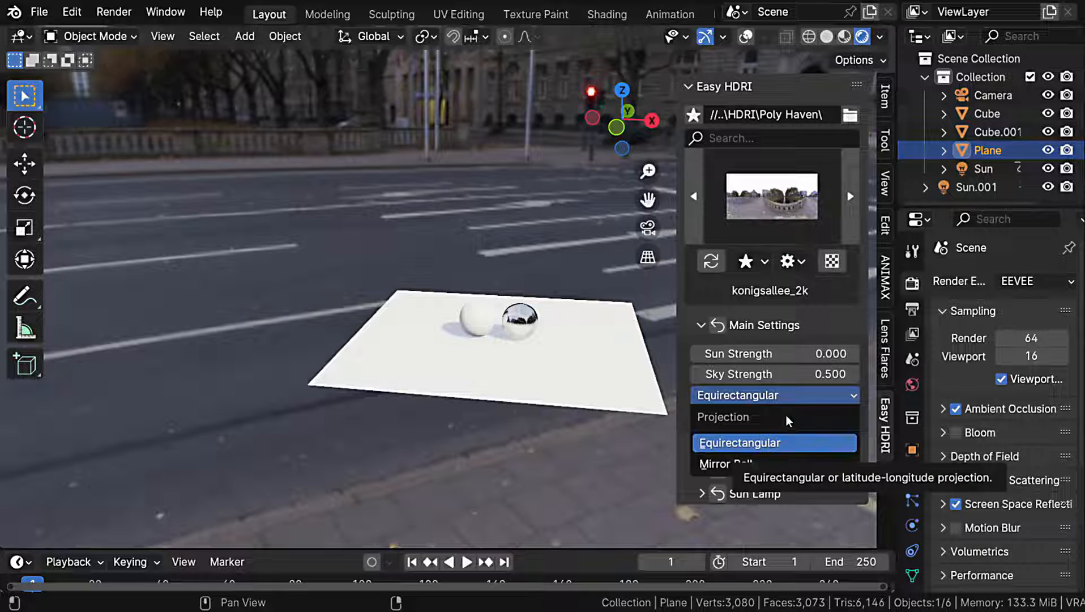
Enable Search in sub-folders and set the HDRI folder to the parent directory //..\
{"action": "left_click", "coordinate": [802, 261]}
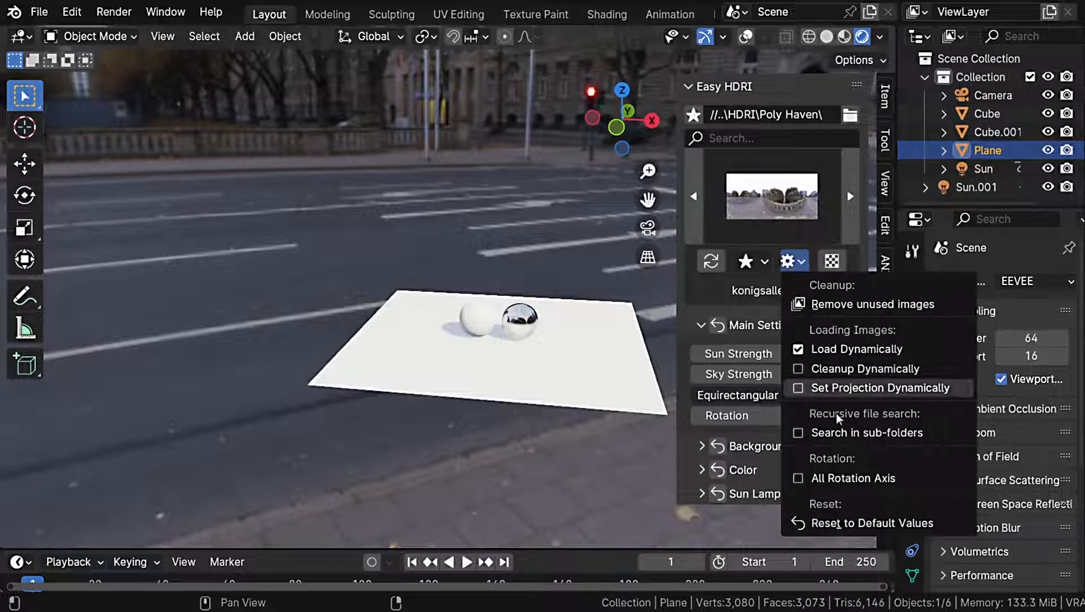
{"action": "left_click", "coordinate": [798, 434]}
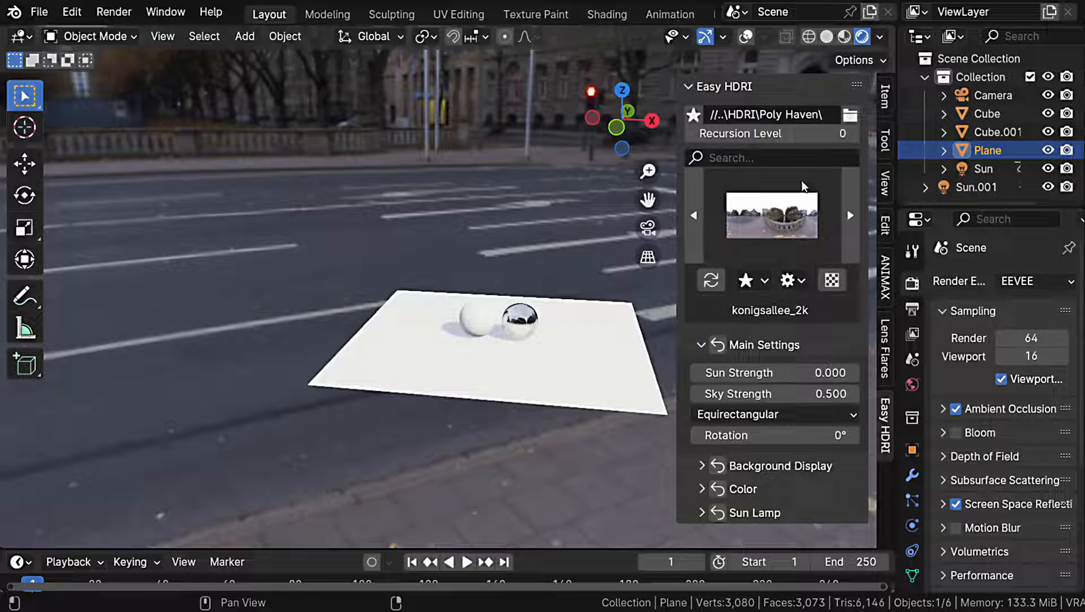
{"action": "left_click", "coordinate": [850, 115]}
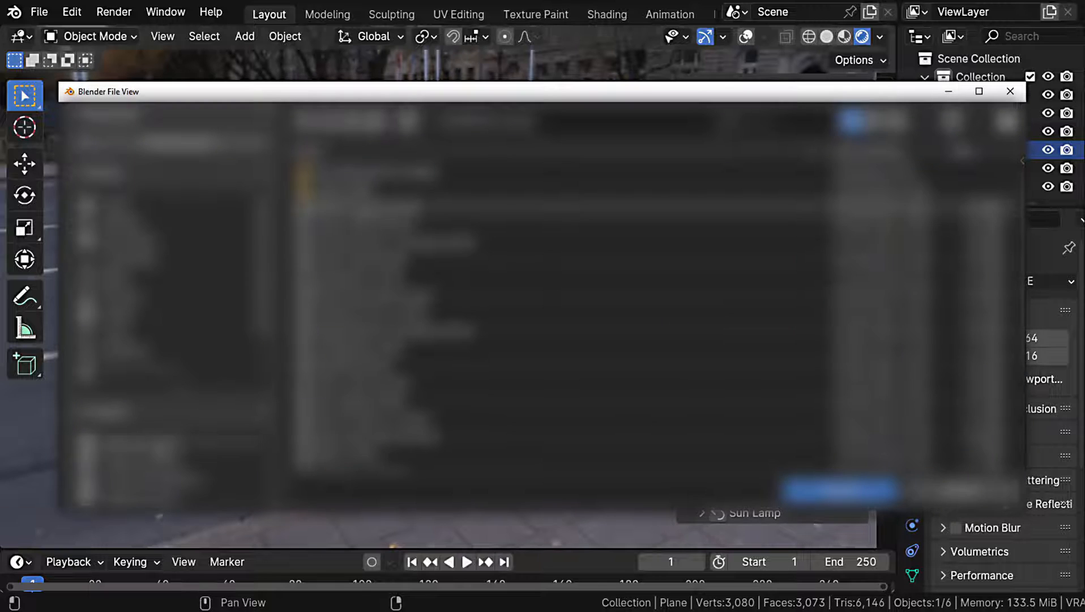
{"action": "left_click", "coordinate": [170, 461]}
{"action": "left_click", "coordinate": [868, 486]}
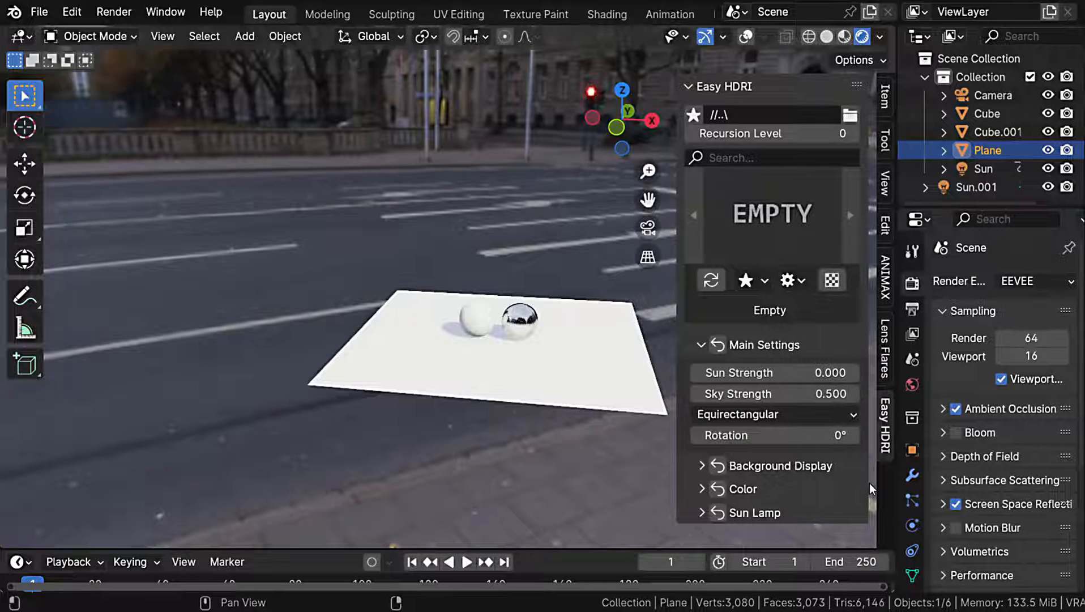
Set the Recursion Level to 1 and look over the HDRIs found in the sub-folders
{"action": "left_click", "coordinate": [855, 133]}
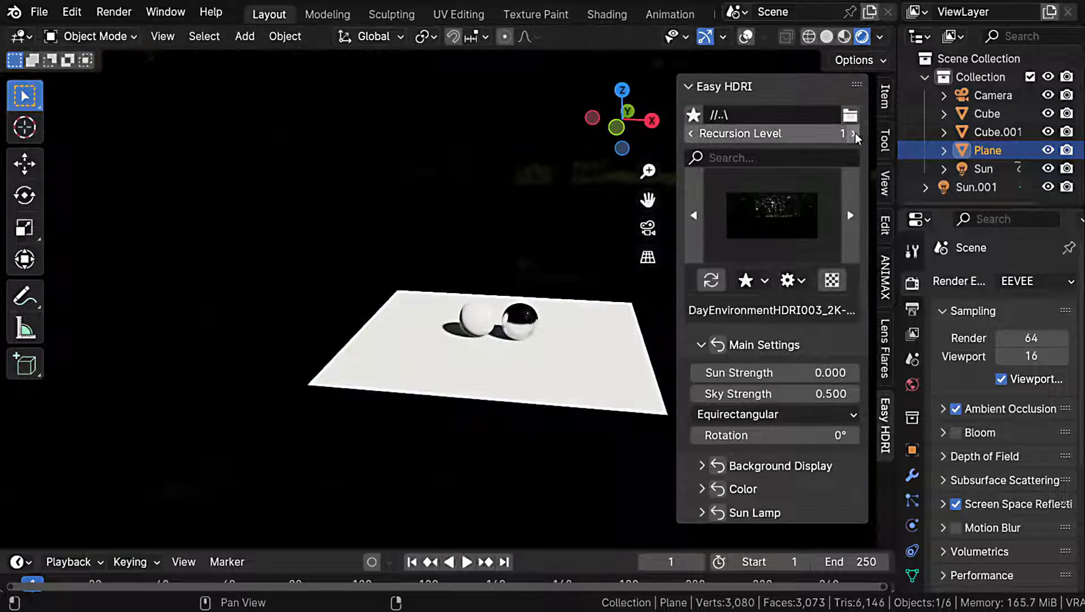
{"action": "left_click", "coordinate": [799, 218]}
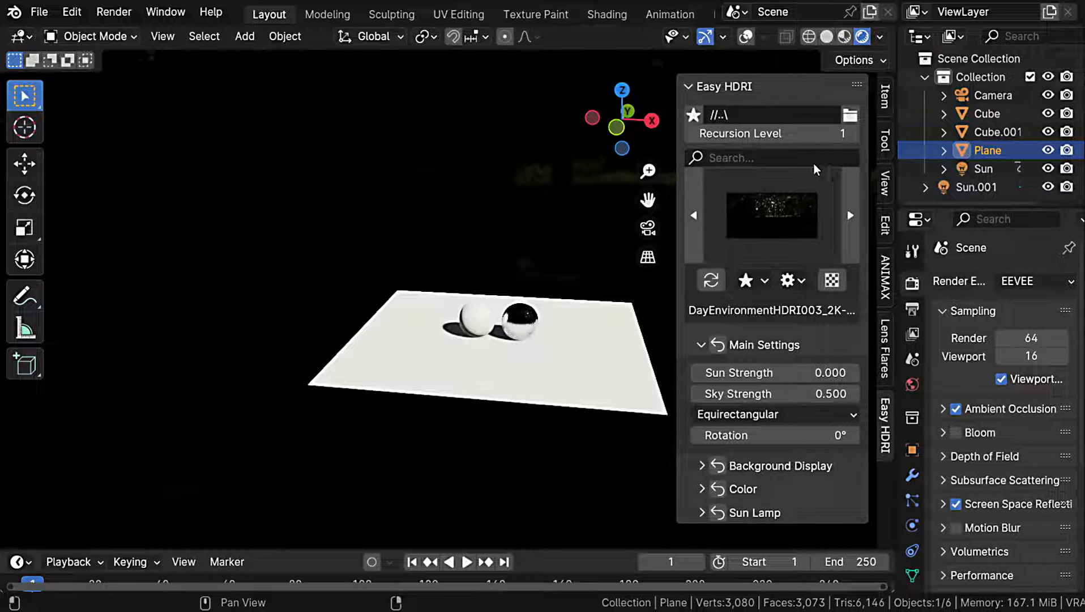
{"action": "left_click", "coordinate": [763, 113]}
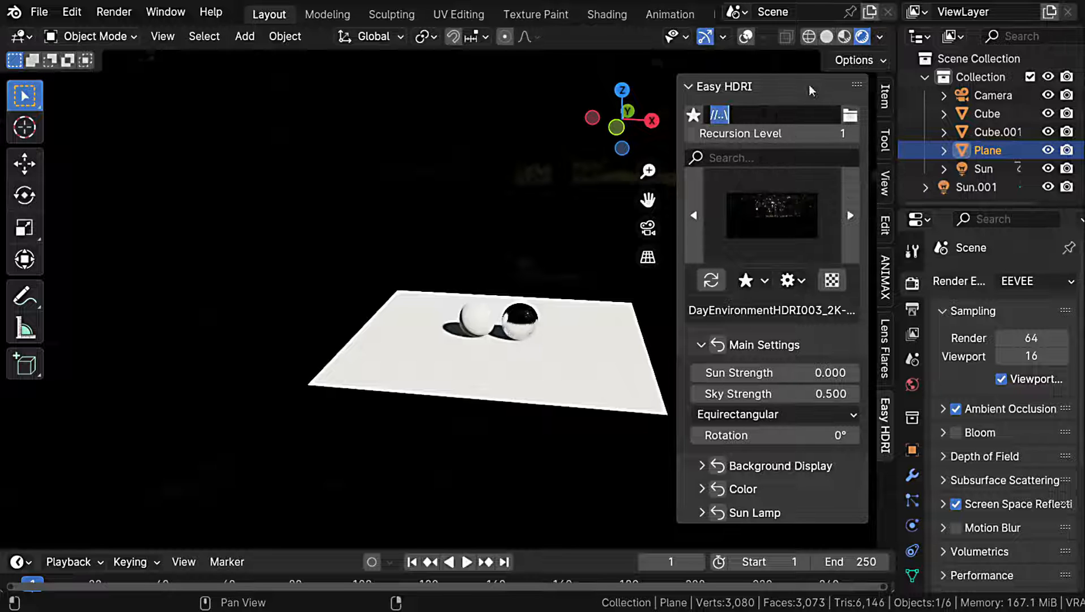
{"action": "key", "text": "Escape"}
Turn off Search in sub-folders and set the HDRI folder to //..\HDRI\Poly Haven\
{"action": "left_click", "coordinate": [790, 281]}
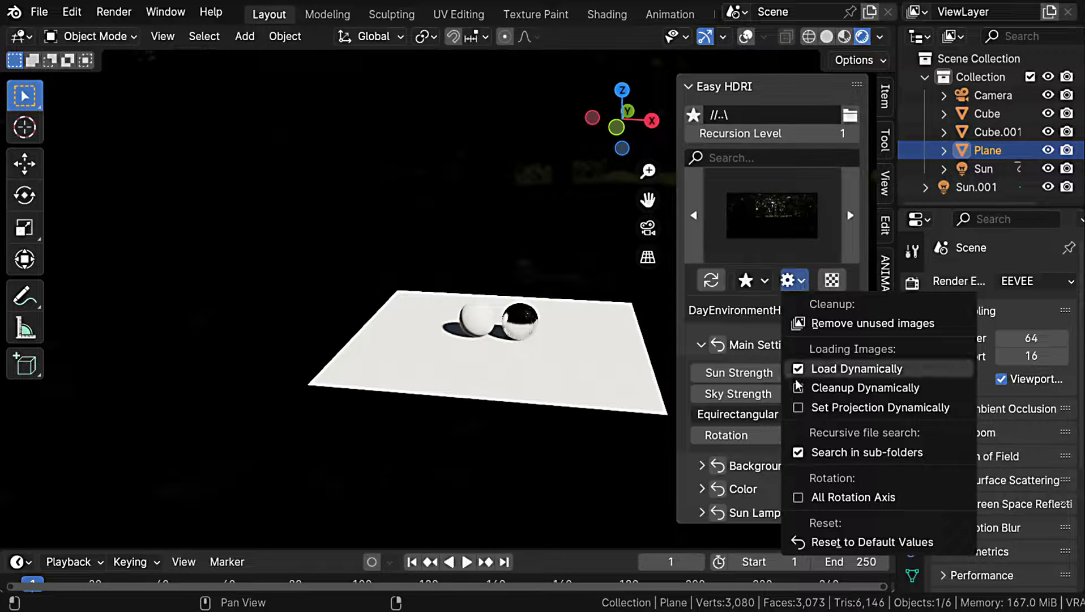
{"action": "left_click", "coordinate": [798, 452]}
{"action": "left_click", "coordinate": [849, 114]}
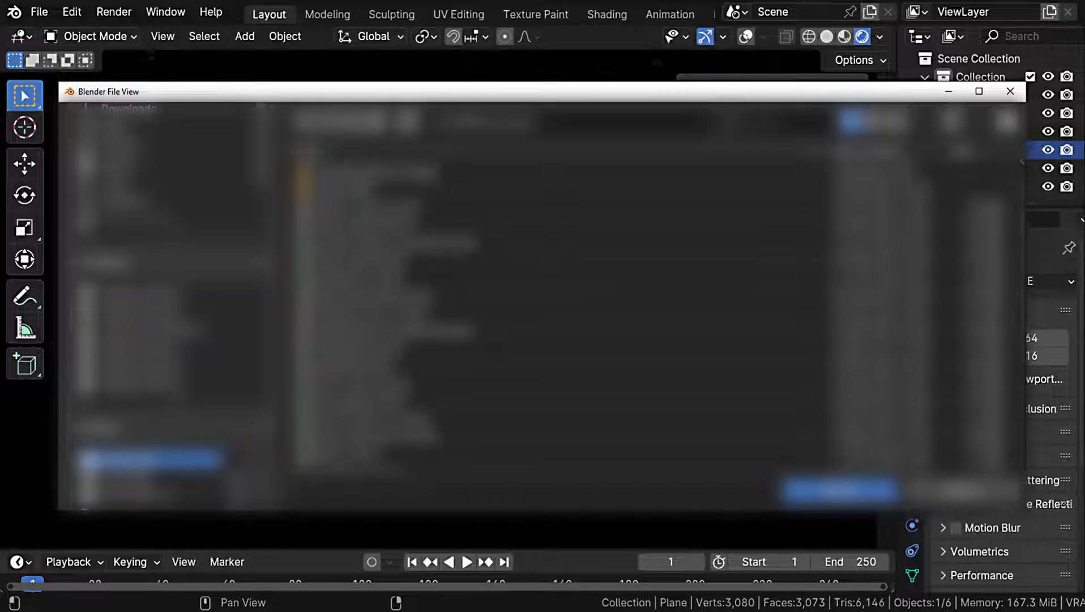
{"action": "left_click", "coordinate": [838, 489]}
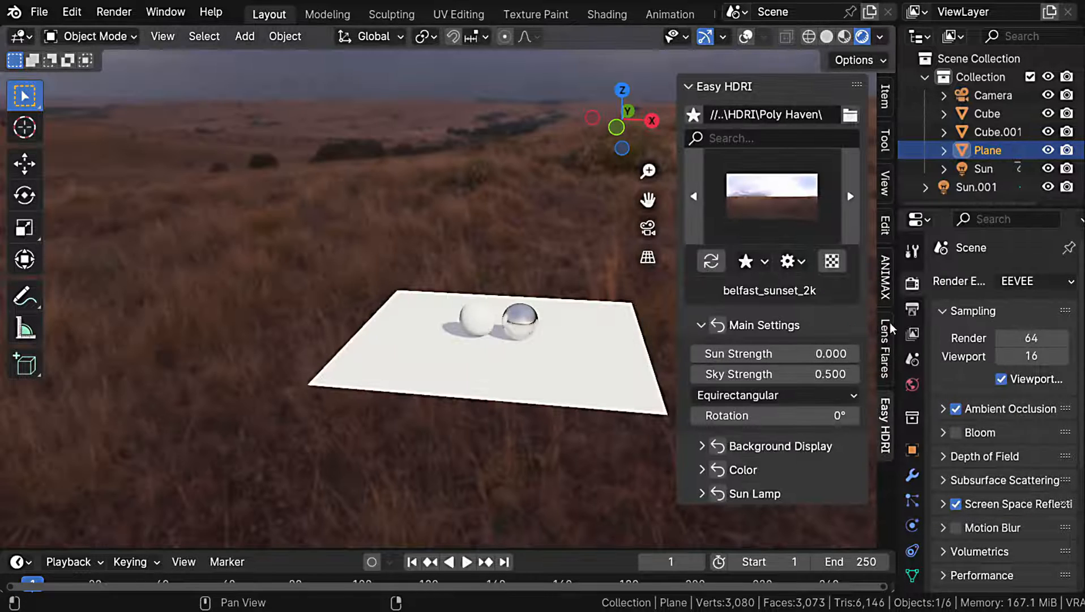
Enable All Rotation Axis and try out the separate X, Y and Z rotation values of the belfast_sunset_2k HDRI
{"action": "left_click", "coordinate": [792, 261]}
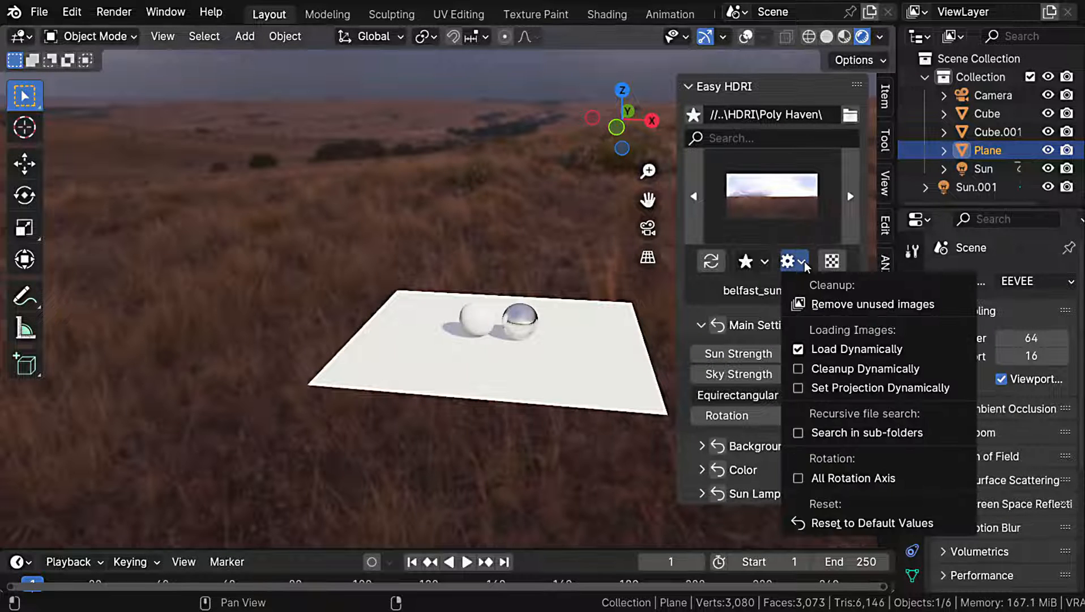
{"action": "left_click", "coordinate": [800, 478]}
{"action": "scroll", "coordinate": [754, 387], "scroll_direction": "down", "scroll_amount": 1}
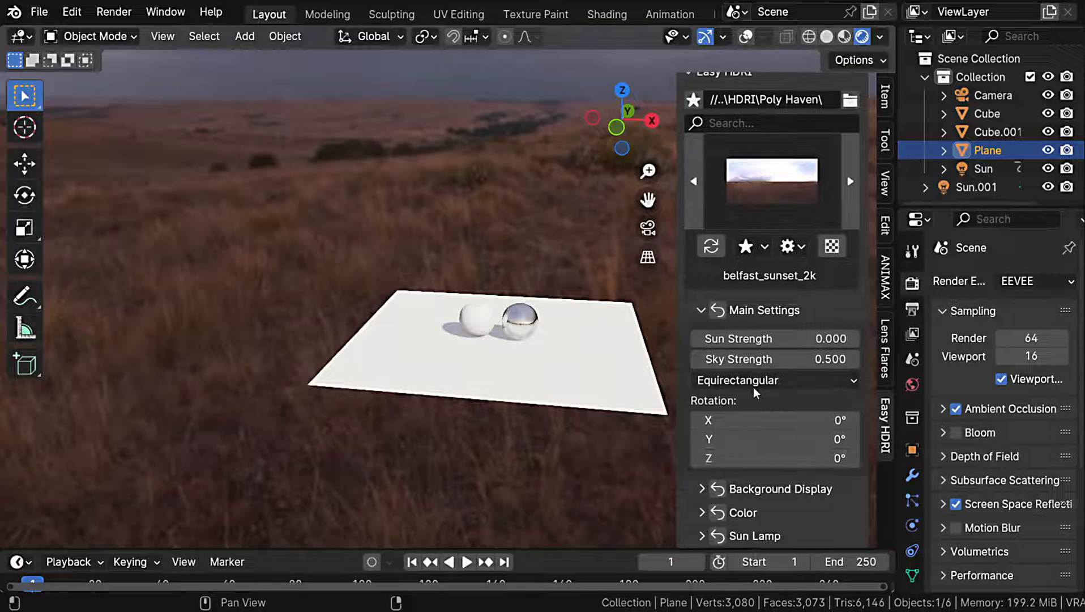
{"action": "left_click_drag", "start_coordinate": [766, 418], "coordinate": [778, 460]}
{"action": "right_click", "coordinate": [756, 418]}
{"action": "right_click", "coordinate": [755, 439]}
{"action": "right_click", "coordinate": [779, 459]}
Turn off All Rotation Axis and look at the Reset to Default Values option
{"action": "left_click", "coordinate": [795, 249]}
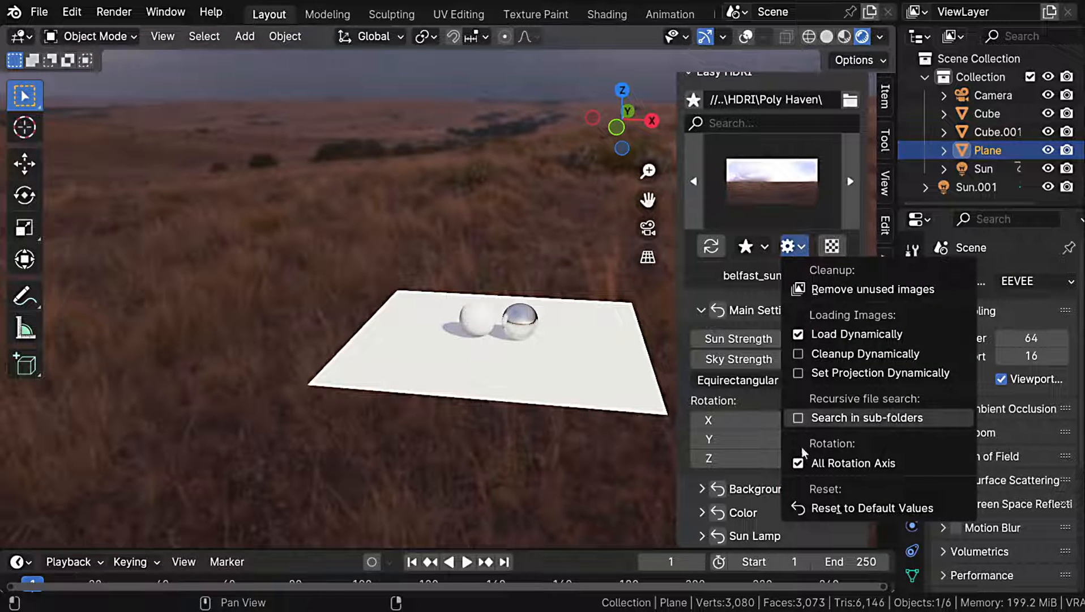
{"action": "left_click", "coordinate": [801, 462]}
{"action": "left_click", "coordinate": [795, 248]}
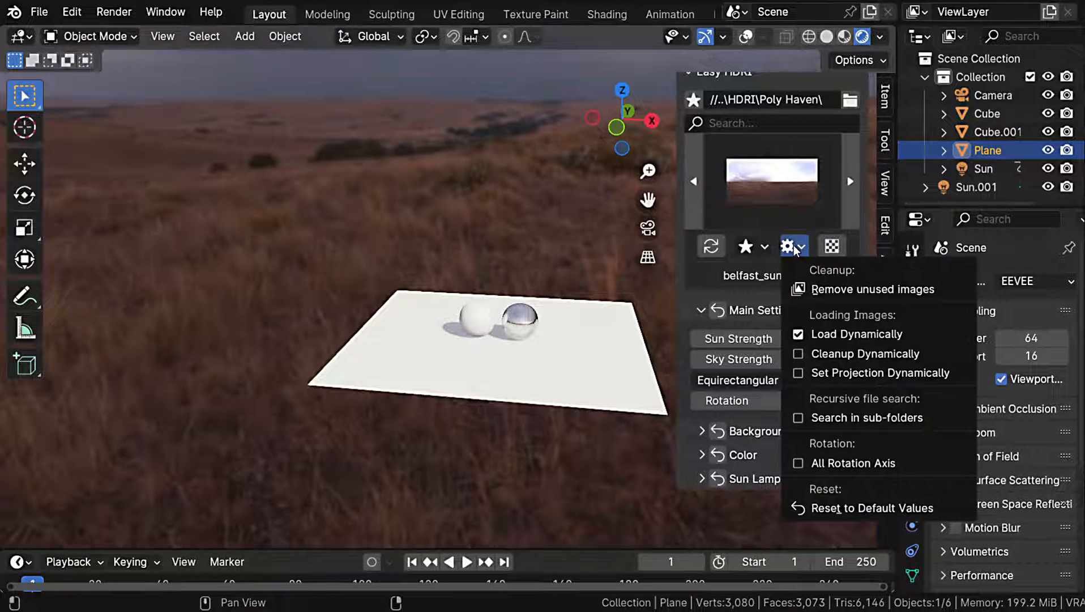
{"action": "left_click", "coordinate": [860, 515]}
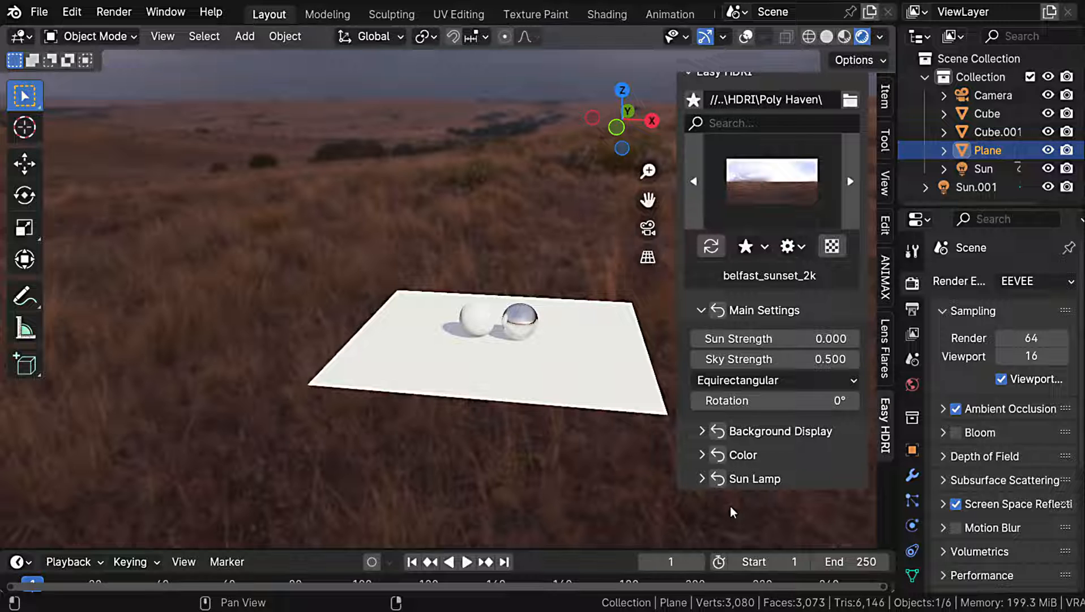
Add the current Poly Haven folder to the favorites and check its entry in the favorites list
{"action": "scroll", "coordinate": [807, 308], "scroll_direction": "up", "scroll_amount": 1}
{"action": "left_click", "coordinate": [763, 264]}
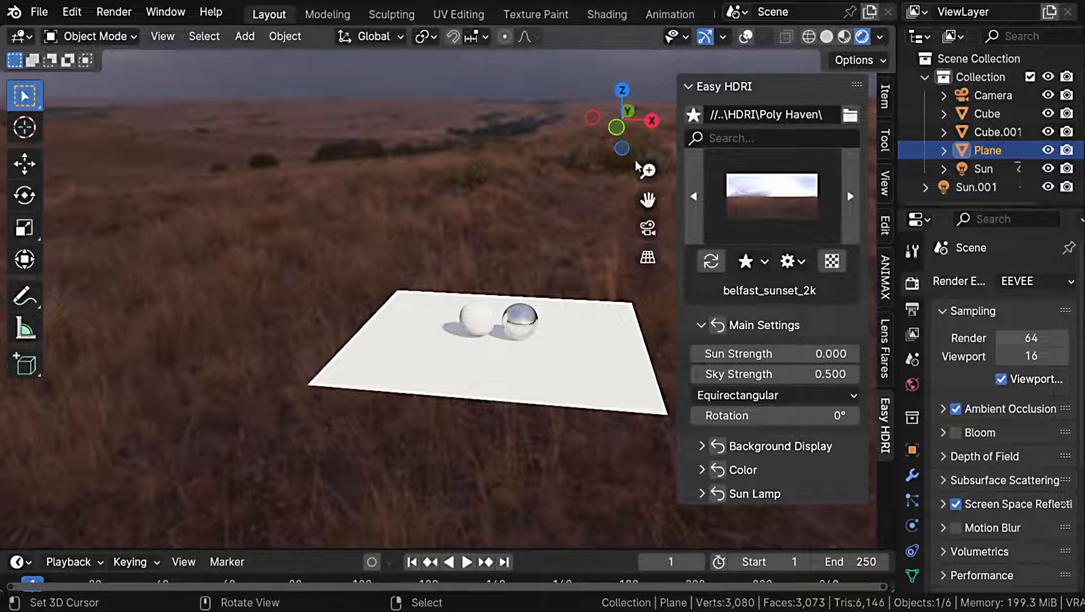
{"action": "left_click", "coordinate": [691, 115]}
{"action": "left_click", "coordinate": [762, 262]}
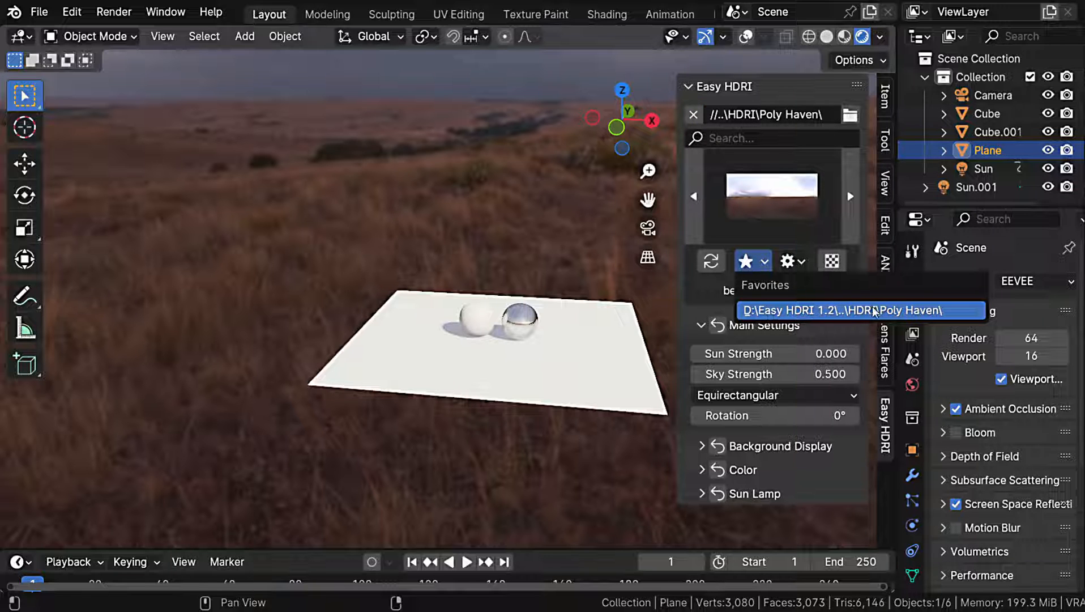
{"action": "left_click", "coordinate": [795, 311]}
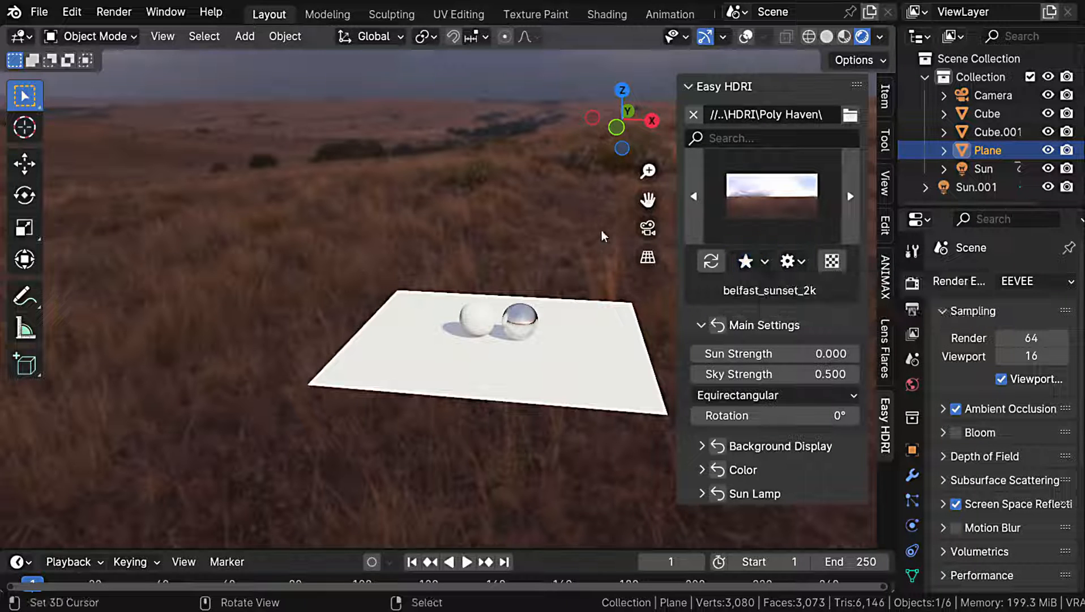
Set the HDRI folder from the saved favorite D:\Easy HDRI 1.2\..\HDRI\Poly Haven\
{"action": "left_click", "coordinate": [693, 114]}
{"action": "left_click", "coordinate": [687, 189]}
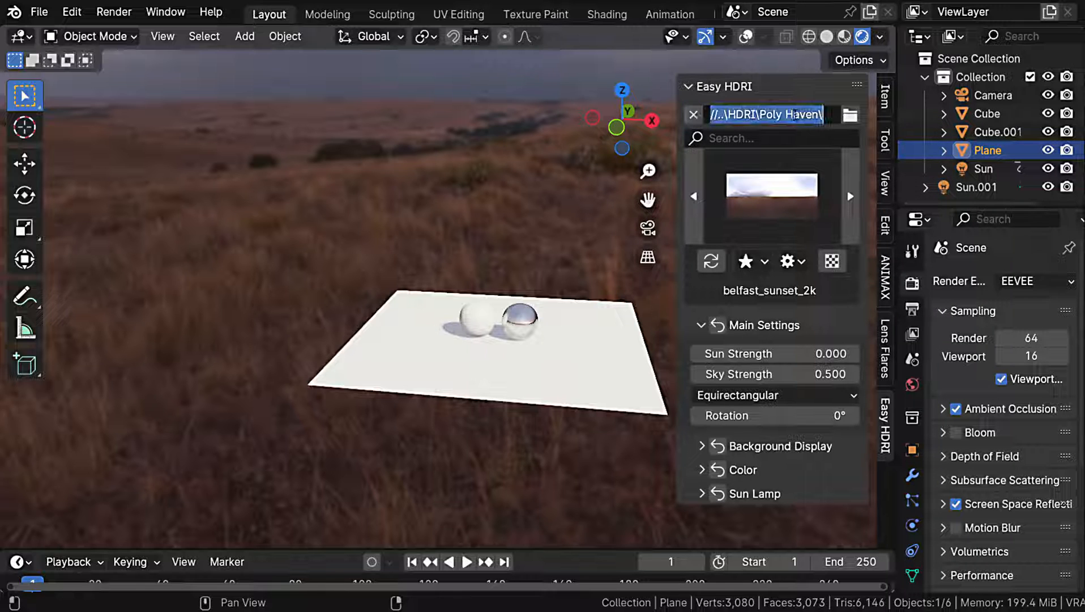
{"action": "left_click", "coordinate": [753, 261]}
{"action": "left_click", "coordinate": [772, 311]}
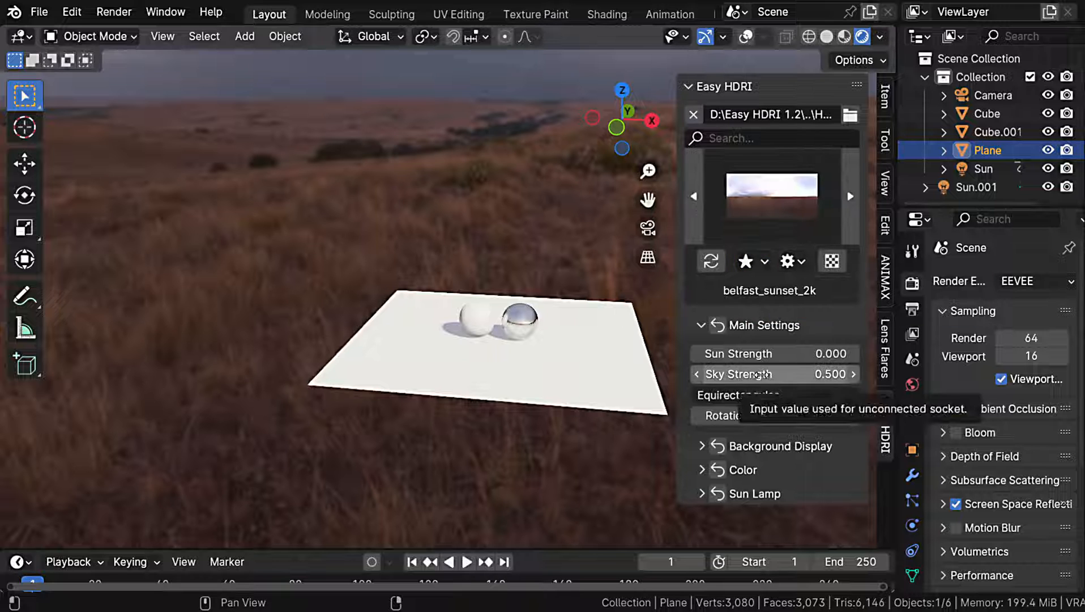
Set the HDRI folder to D:\HDRI\AmbientCG\ and choose the DaySkyHDRI001A_2K-HDR image
{"action": "left_click", "coordinate": [850, 115]}
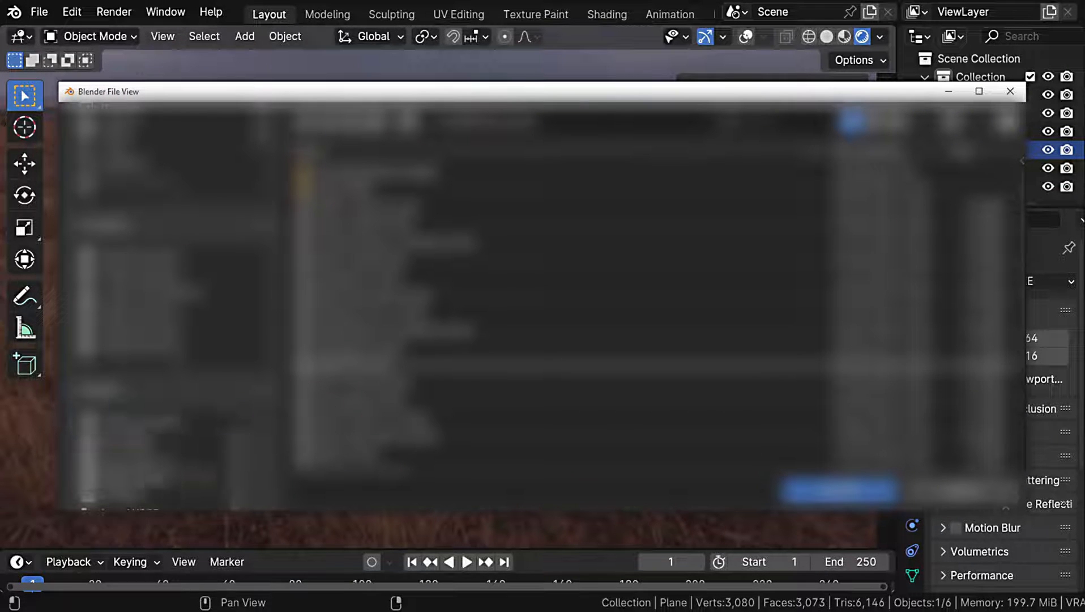
{"action": "left_click", "coordinate": [801, 486]}
{"action": "left_click", "coordinate": [767, 199]}
{"action": "left_click", "coordinate": [766, 278]}
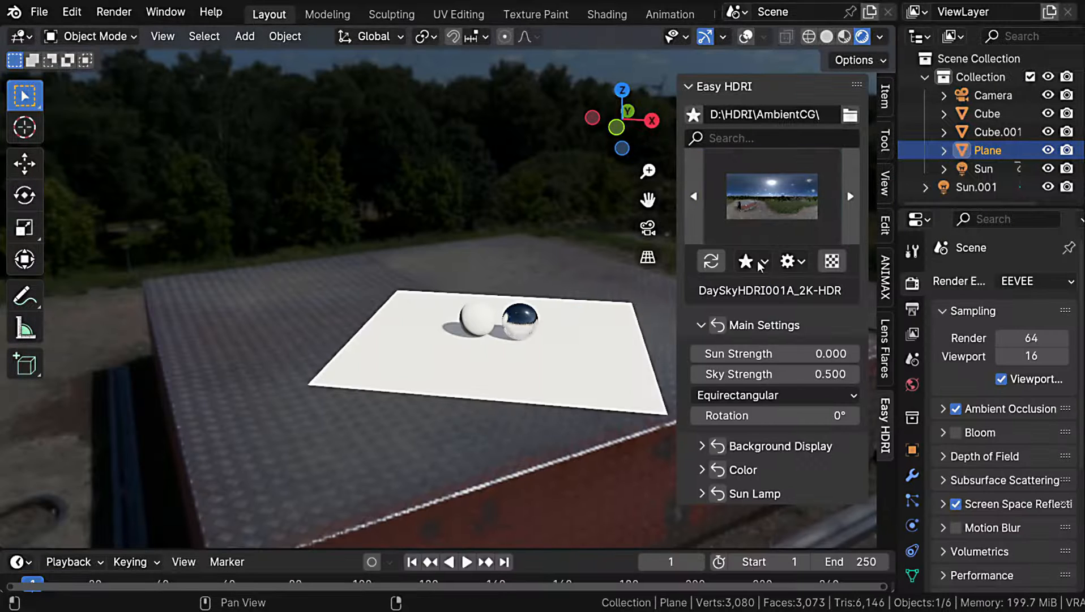
Add the AmbientCG folder to the favorites and select its entry in the favorites list
{"action": "left_click", "coordinate": [693, 114]}
{"action": "left_click", "coordinate": [759, 263]}
{"action": "left_click", "coordinate": [771, 331]}
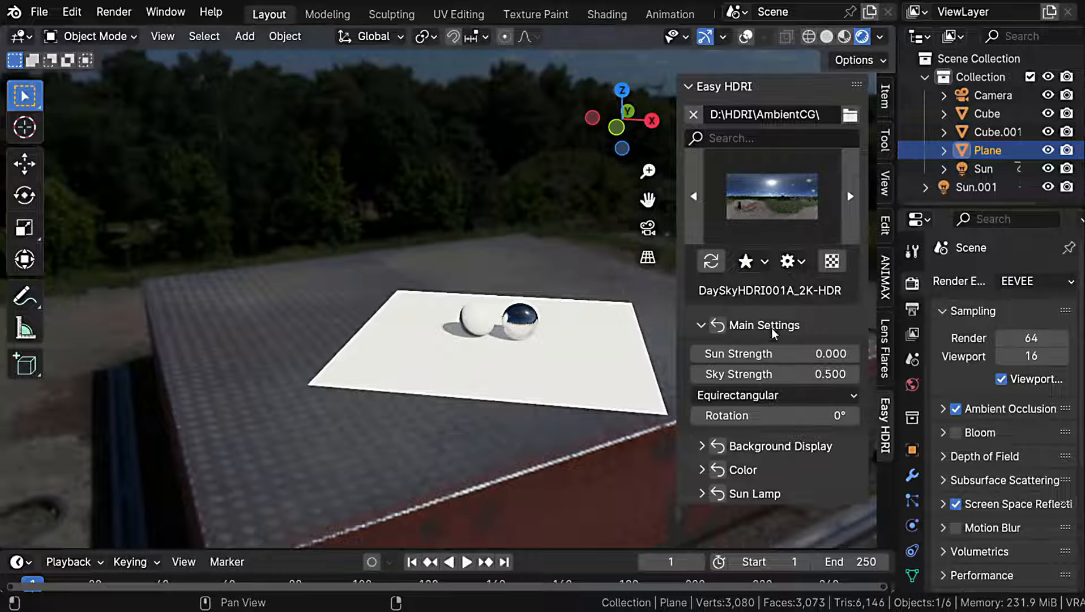
Switch to the Poly Haven favorite and back to AmbientCG, and choose the DaySkyHDRI001A_2K-HDR image again
{"action": "left_click", "coordinate": [760, 265]}
{"action": "left_click", "coordinate": [772, 311]}
{"action": "left_click", "coordinate": [783, 331]}
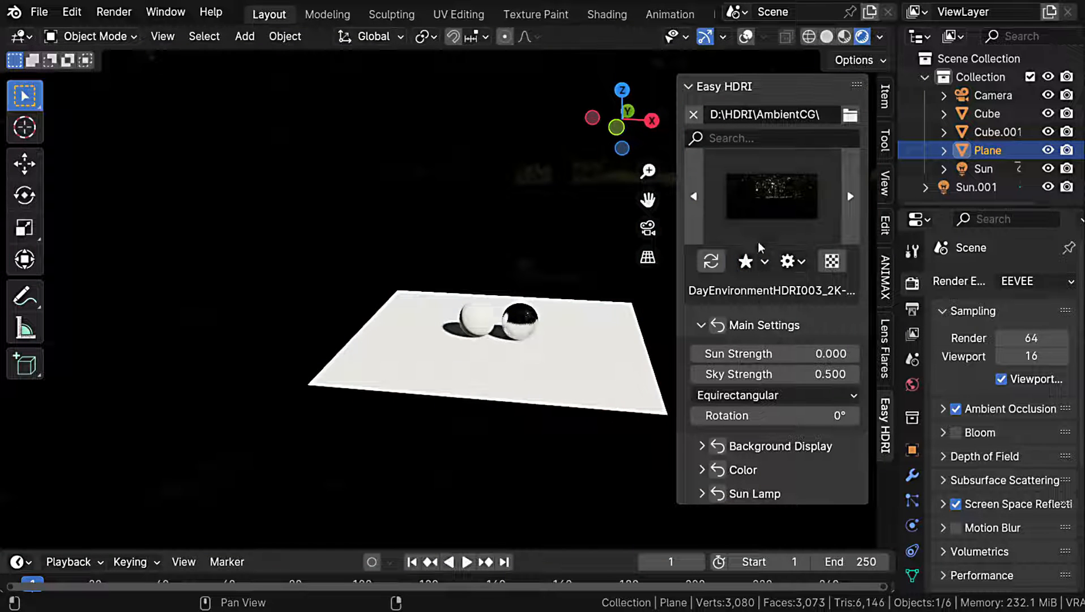
{"action": "left_click", "coordinate": [739, 217]}
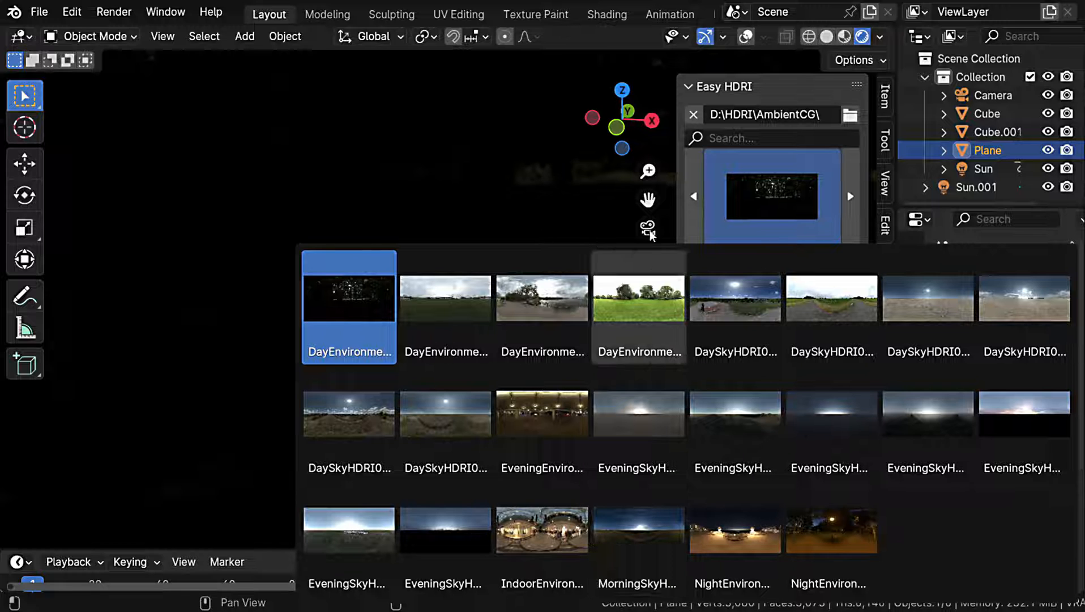
{"action": "left_click", "coordinate": [734, 303]}
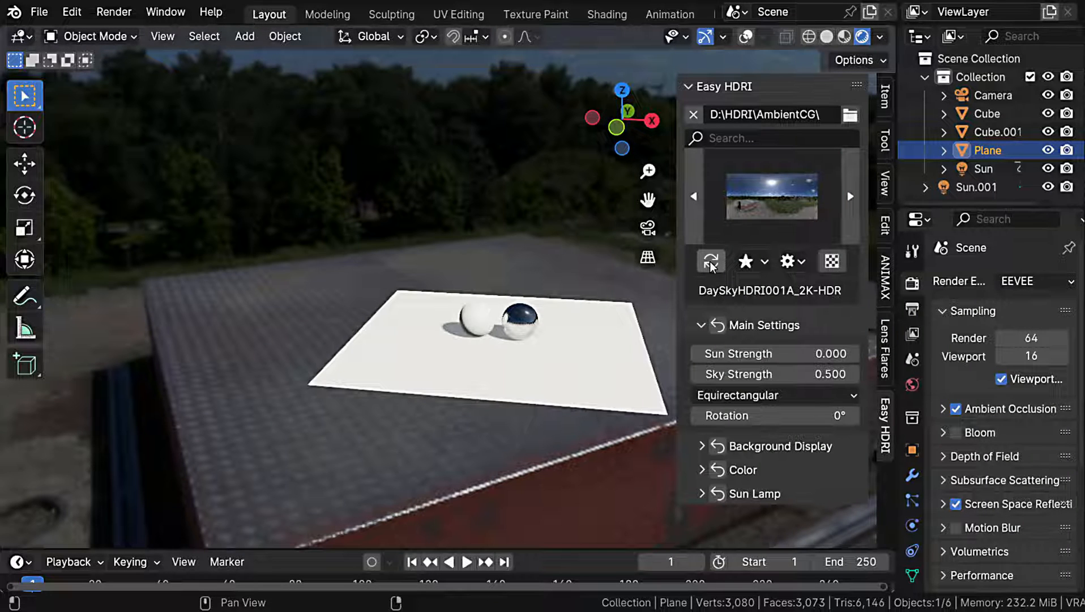